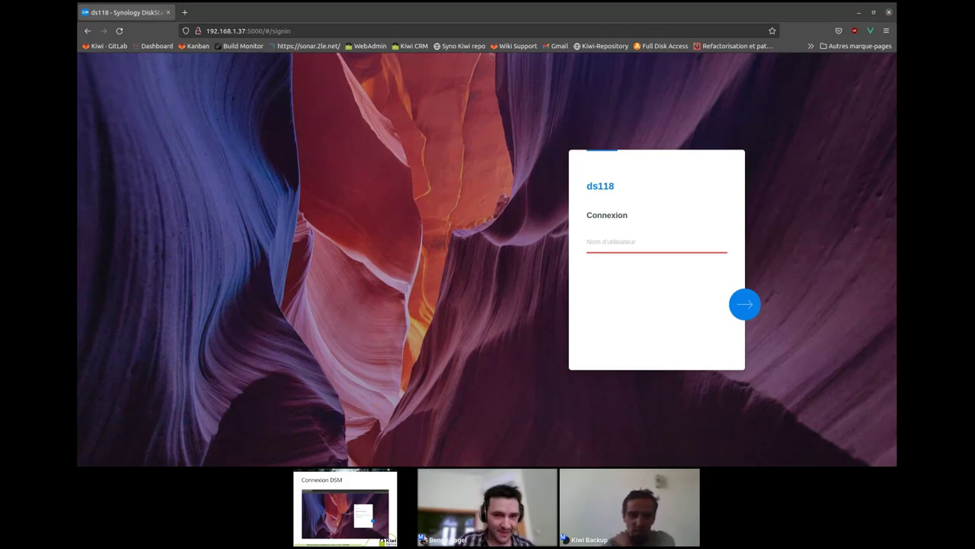
- Sign in to DSM on ds118 with the admin user name and account password
left_click(618, 242)
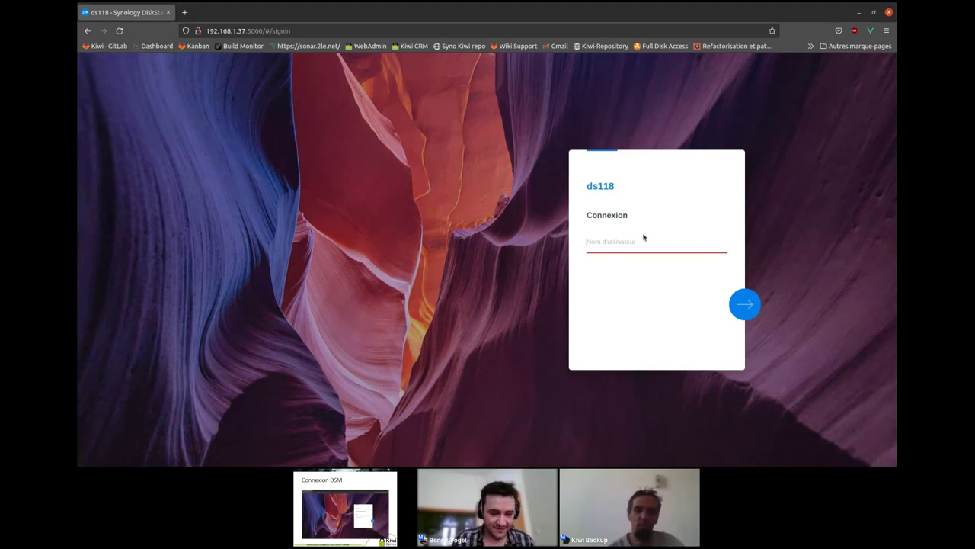
type("kiwi")
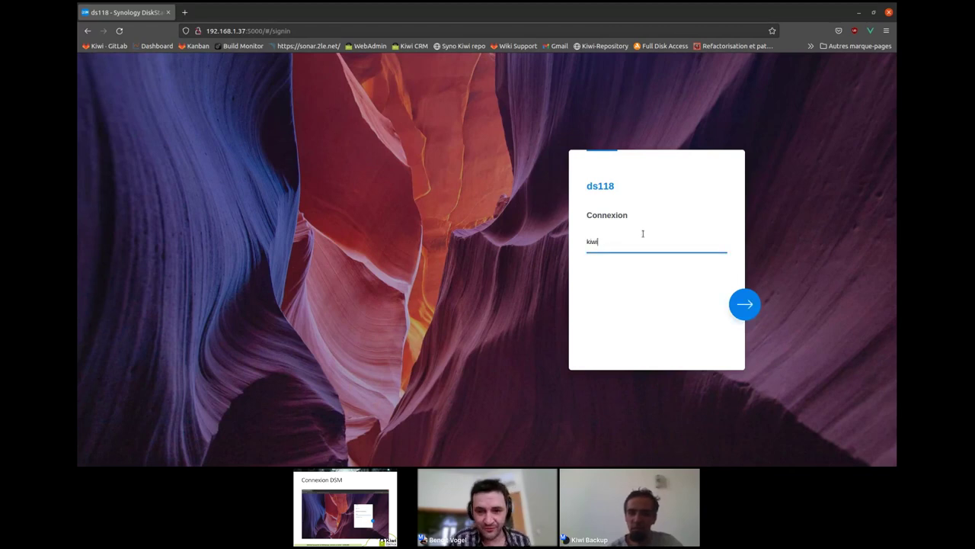
type("admin")
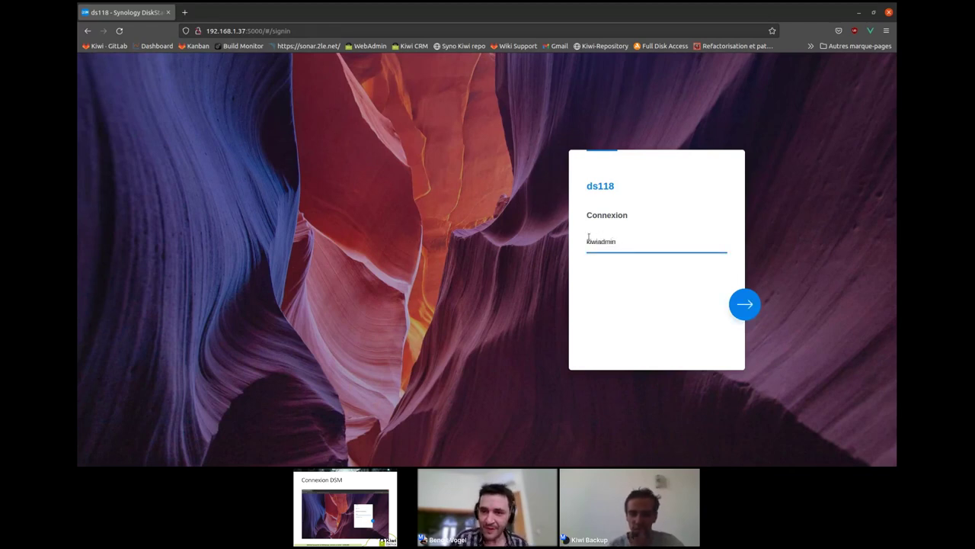
left_click(744, 306)
type("••••••••")
key("Return")
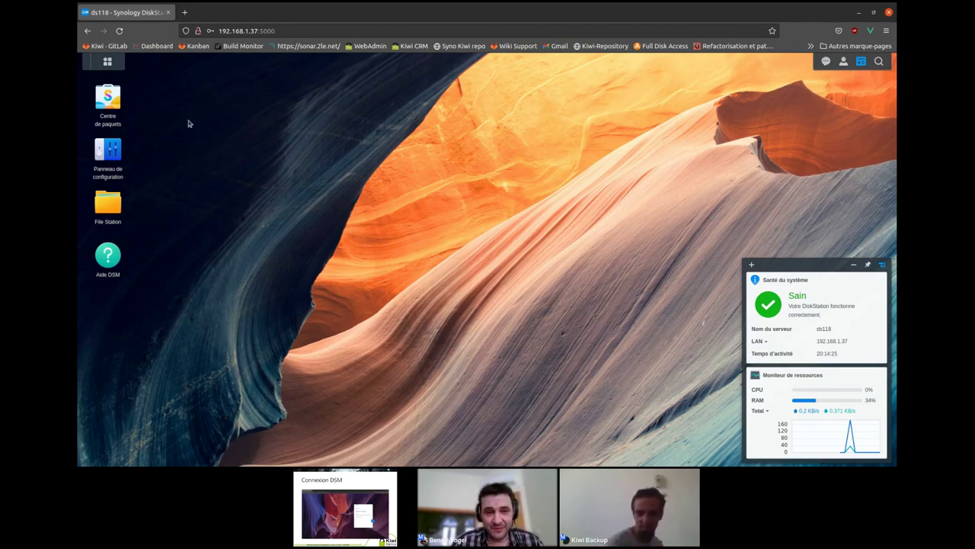
- Open Package Center's settings on the empty Sources de paquet list and begin adding a source
left_click(109, 98)
left_click_drag(236, 94, 330, 96)
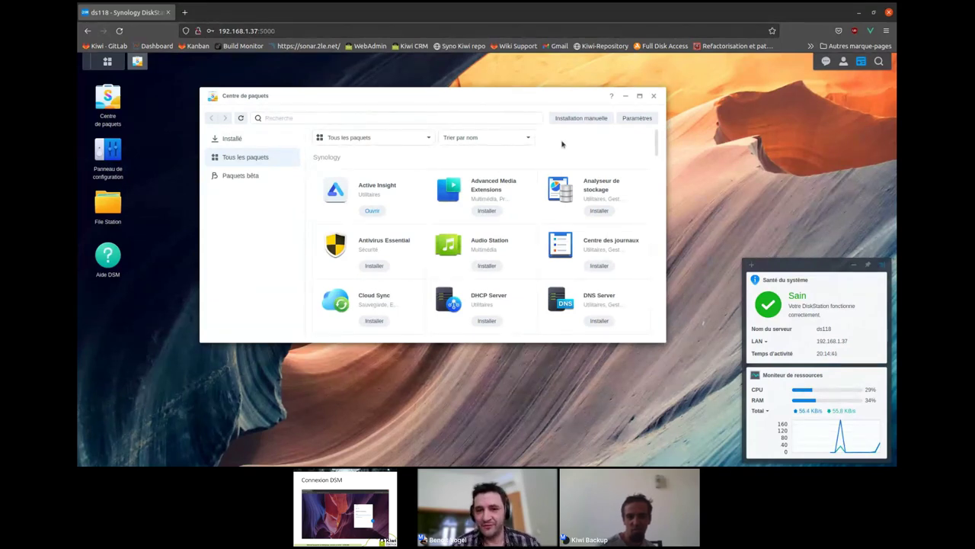
left_click(650, 120)
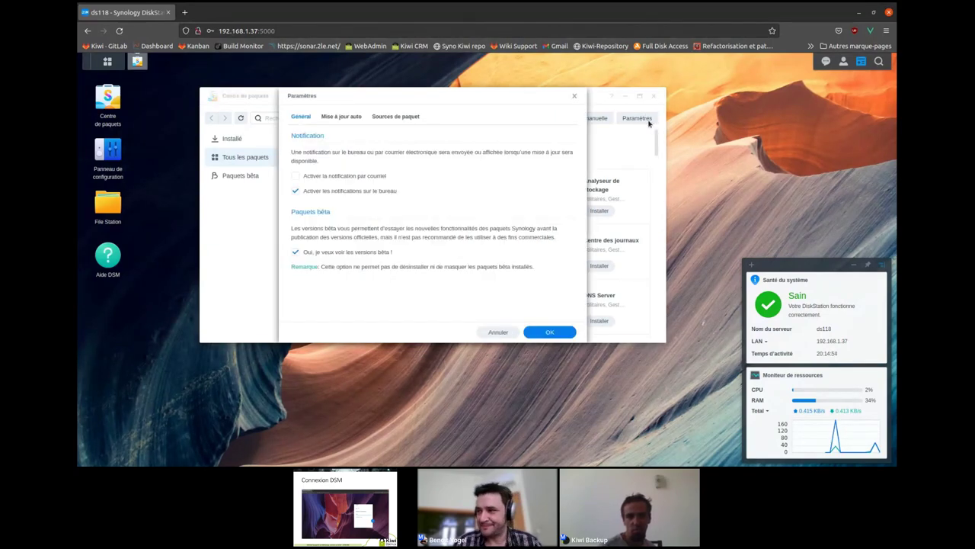
left_click(408, 119)
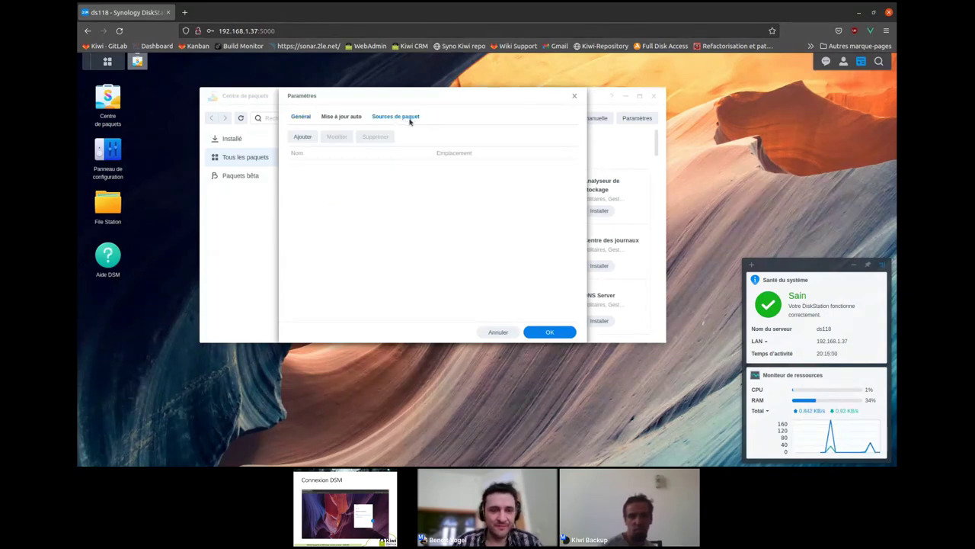
left_click(303, 137)
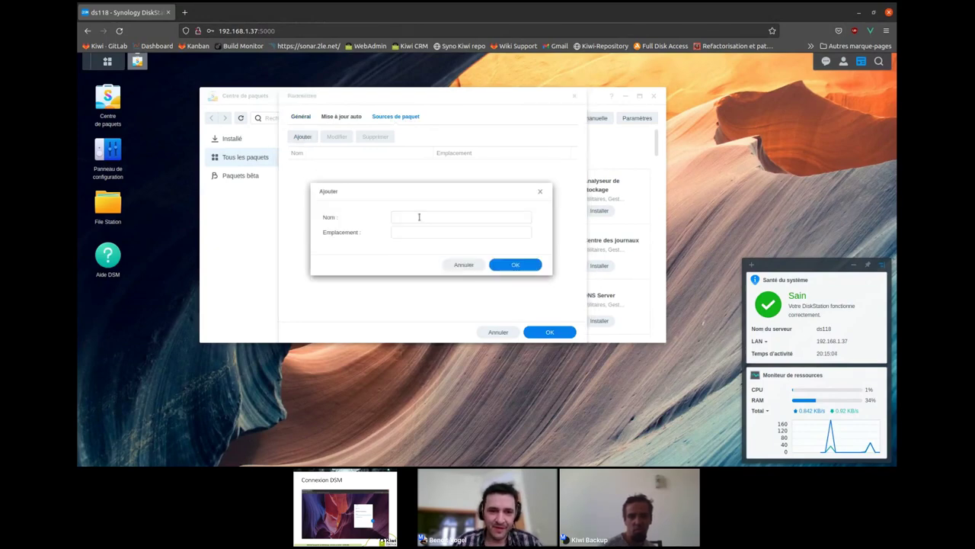
type("Pa")
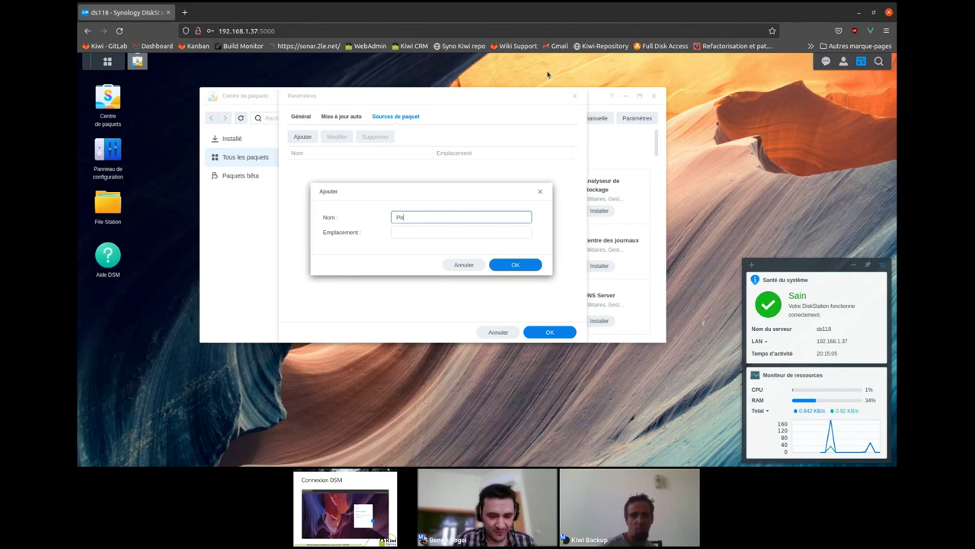
type("quets Kiwi")
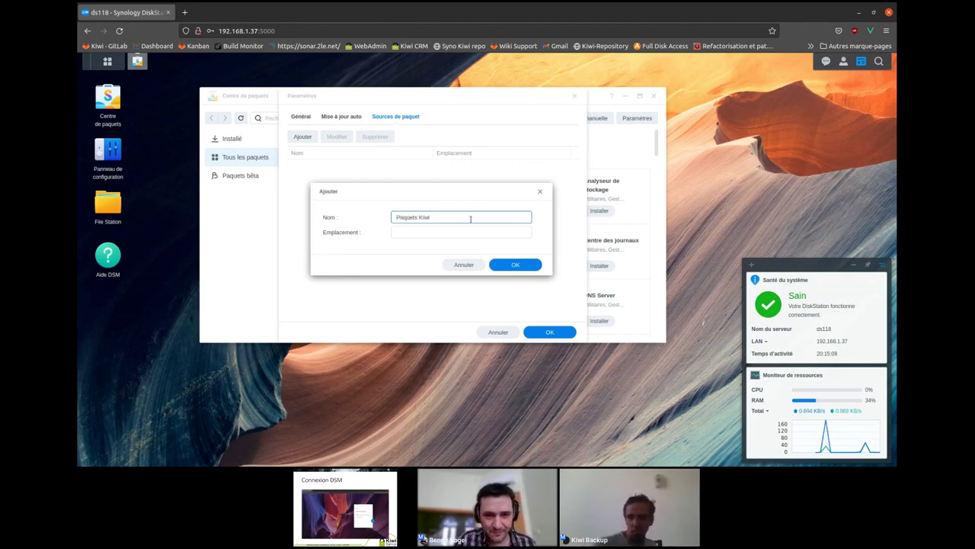
key("Tab")
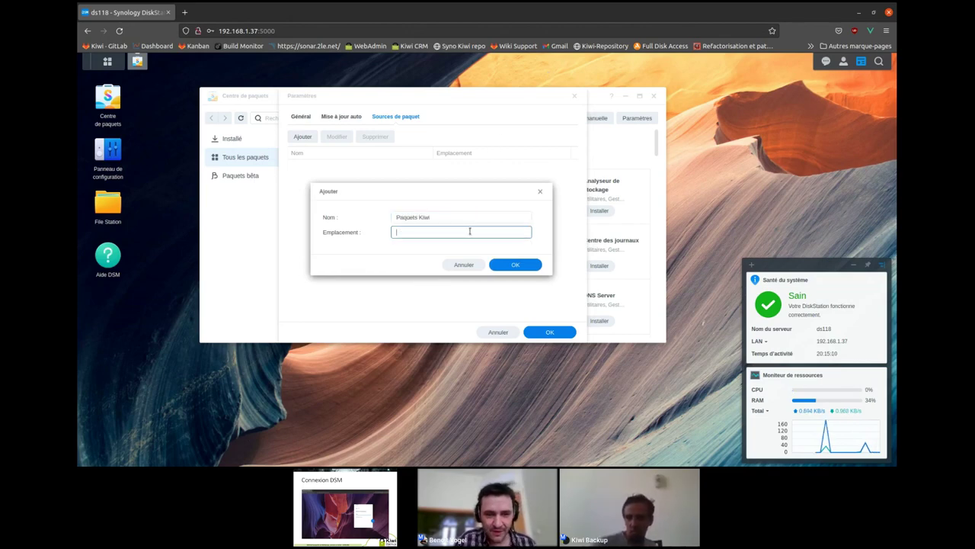
type("https")
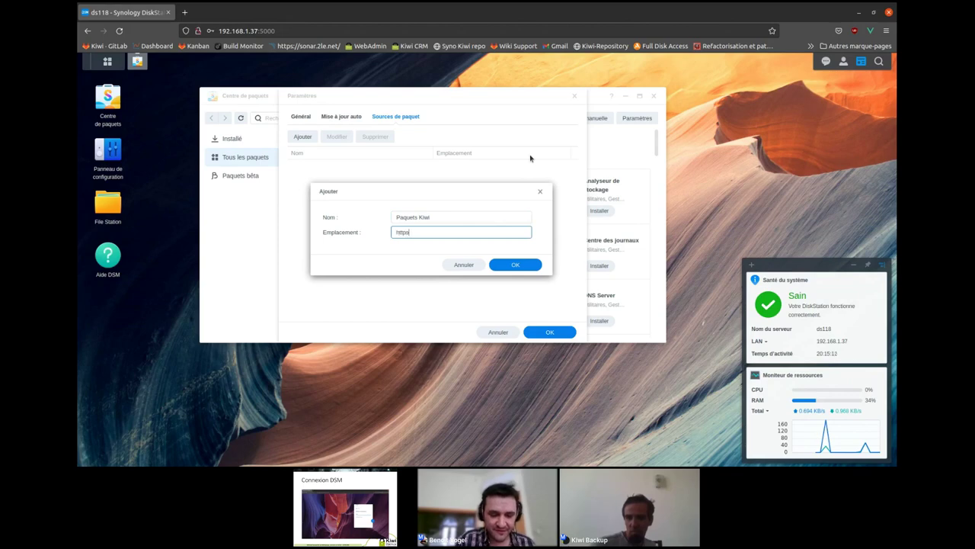
type("://syno.ki")
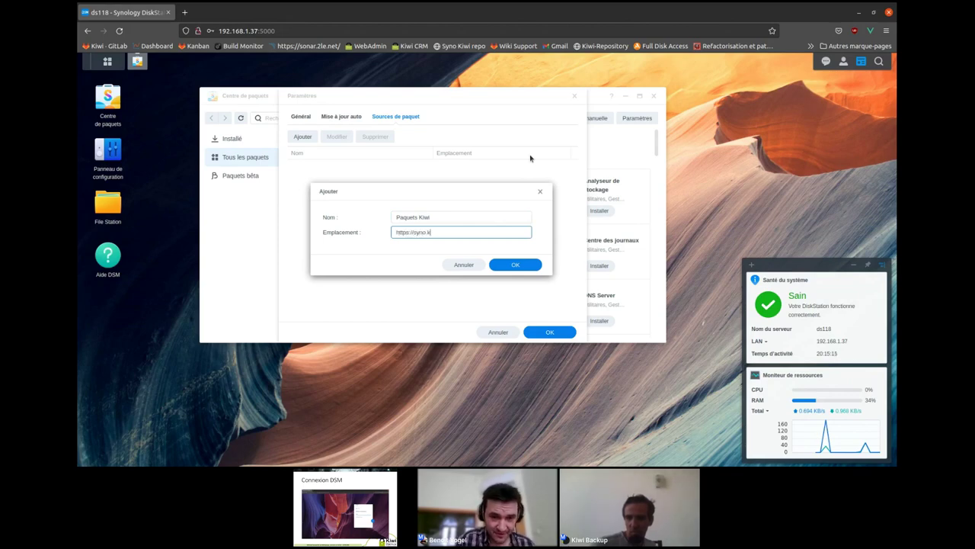
type("wi-backup")
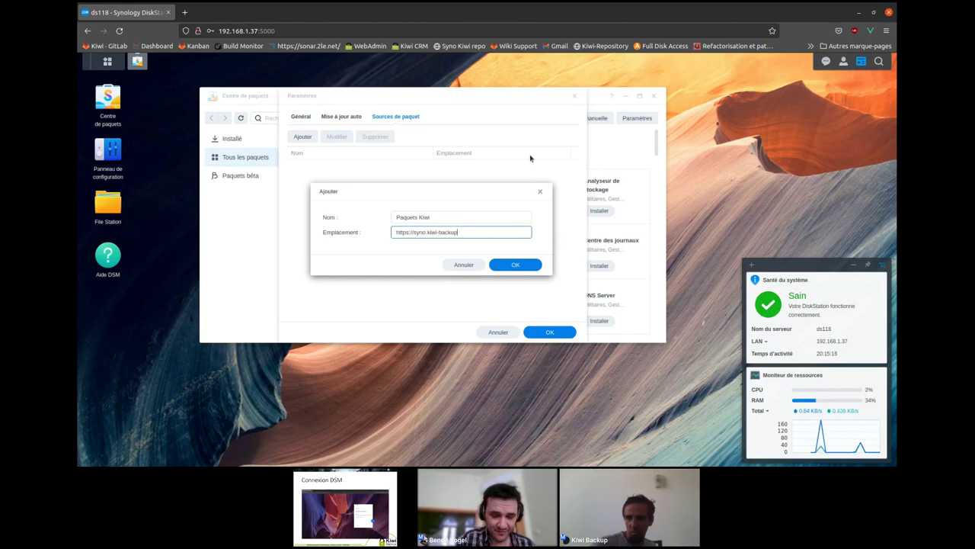
type(".com")
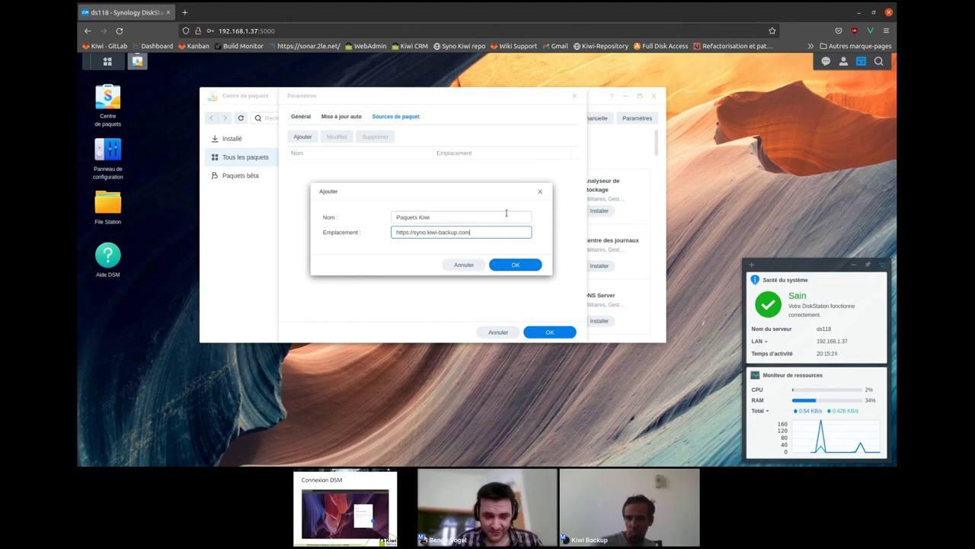
left_click(517, 265)
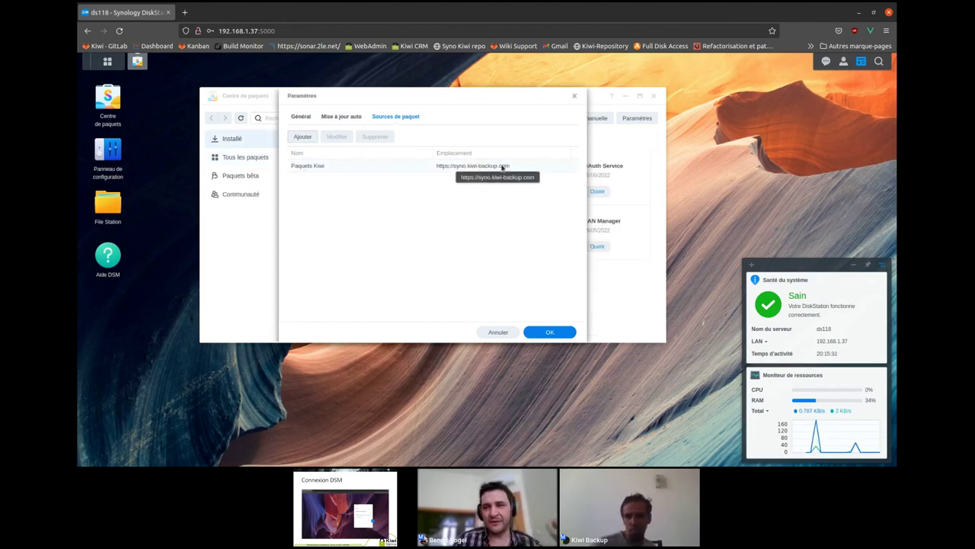
left_click(308, 121)
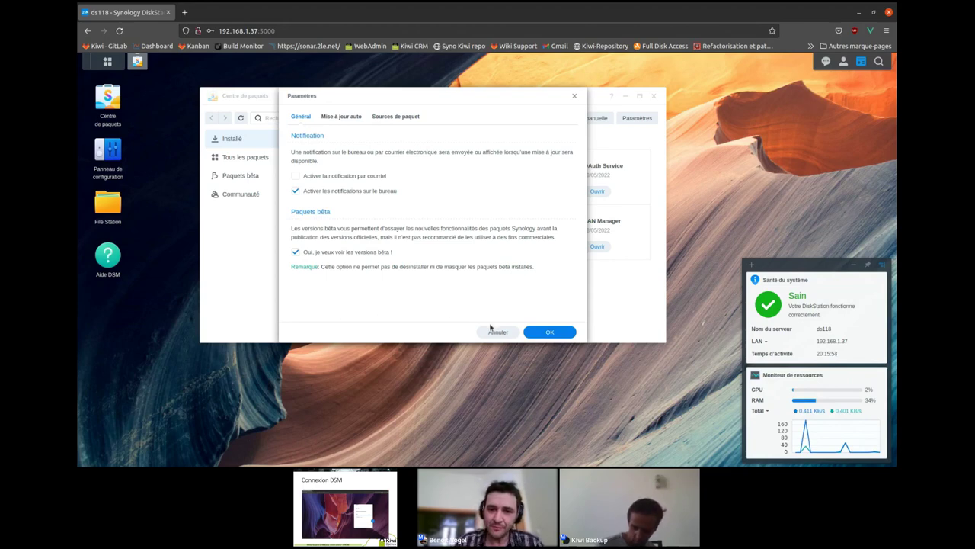
left_click(550, 334)
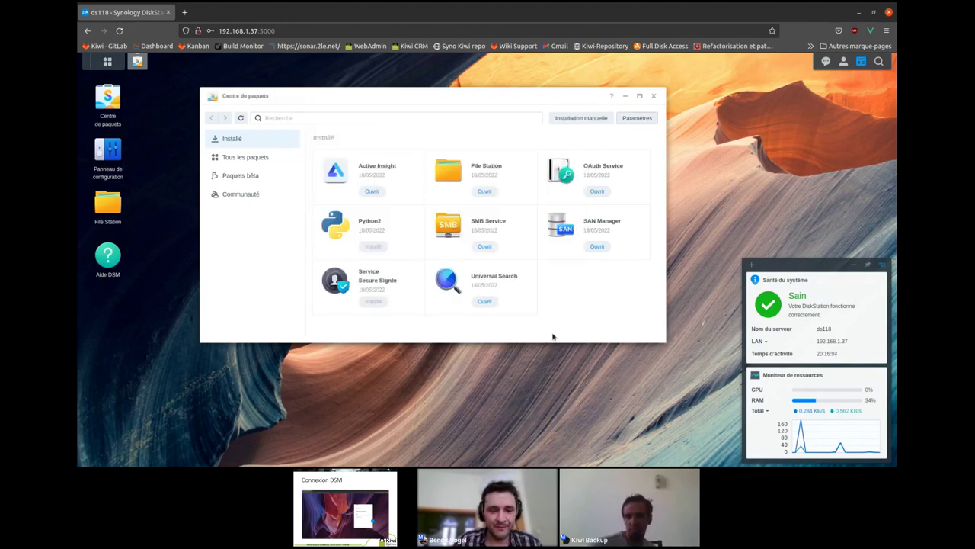
left_click(272, 195)
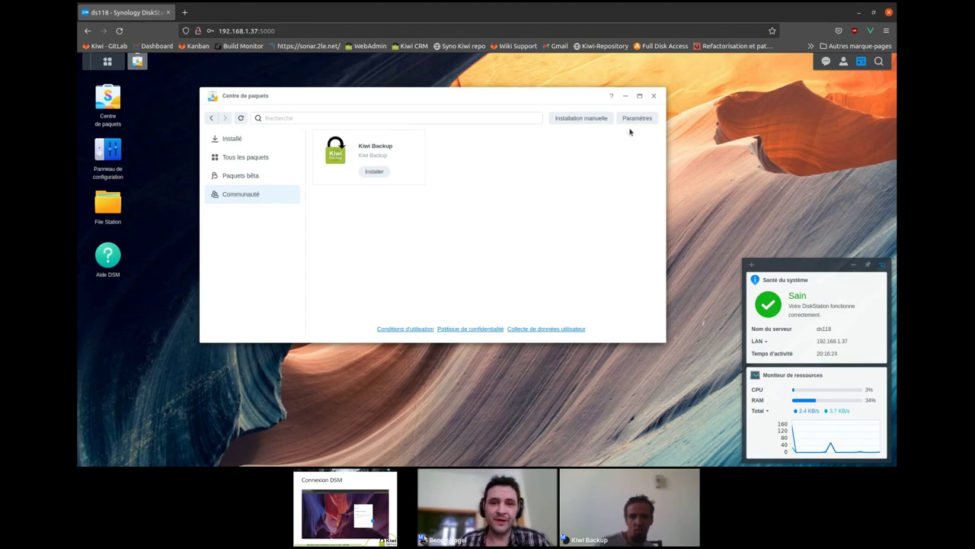
left_click(430, 116)
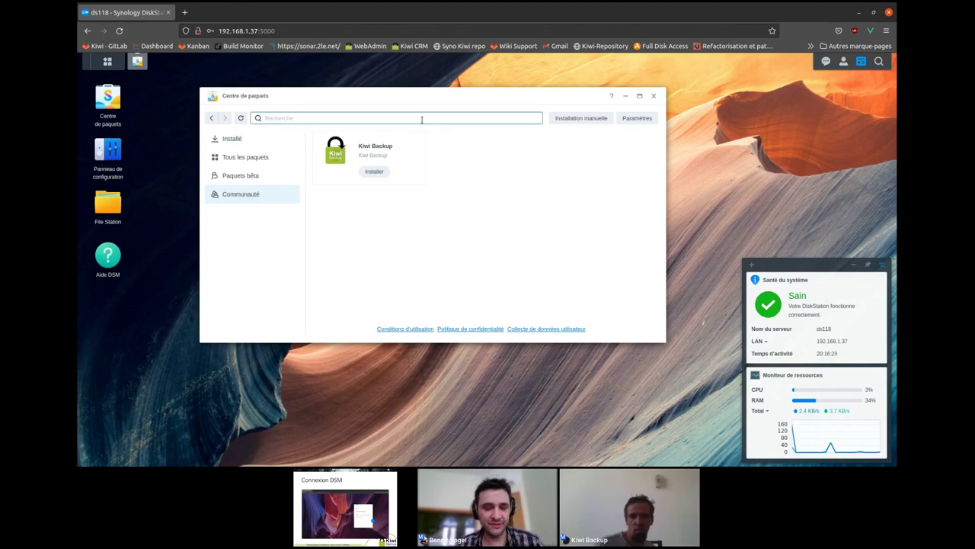
left_click(380, 155)
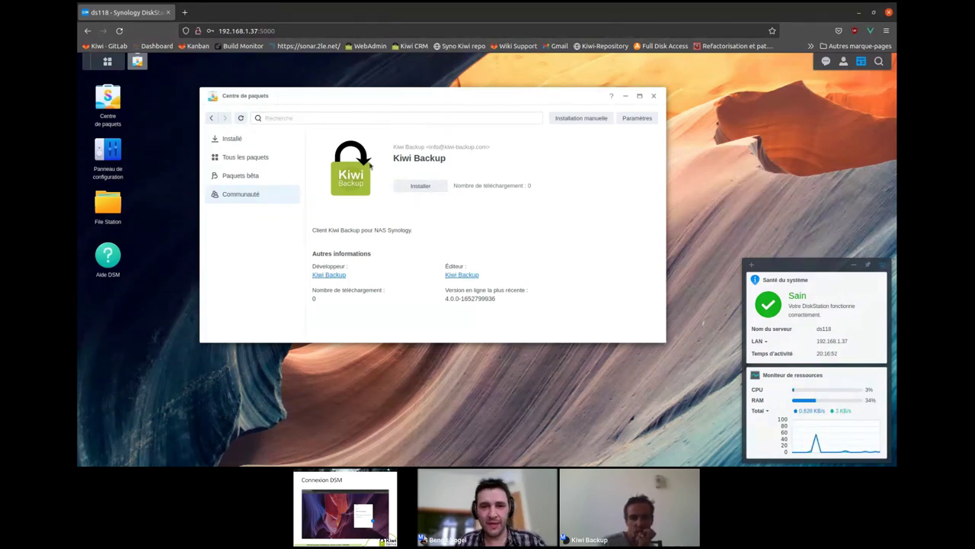
- Install Kiwi Backup, accepting the third-party package warning and the licence terms
left_click(444, 190)
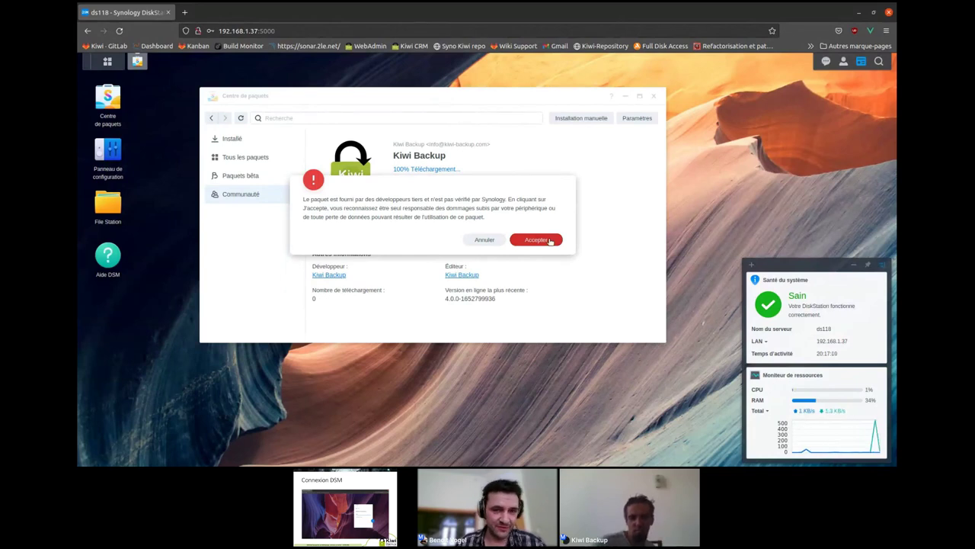
left_click(551, 241)
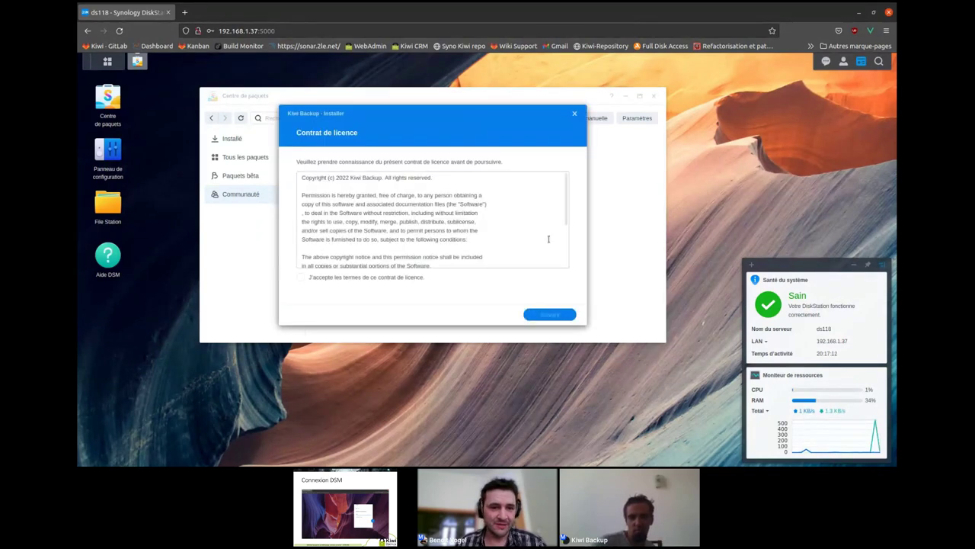
left_click(300, 278)
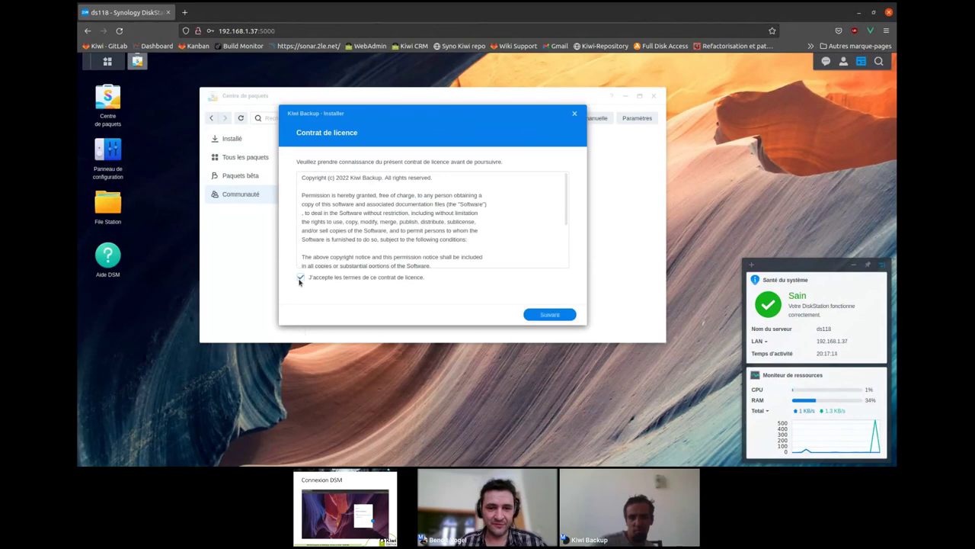
left_click(550, 315)
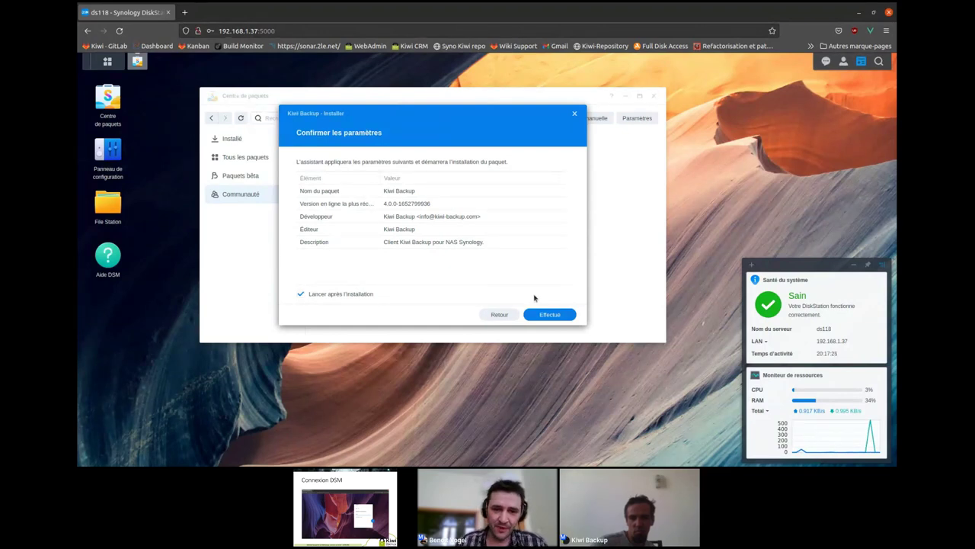
left_click(554, 317)
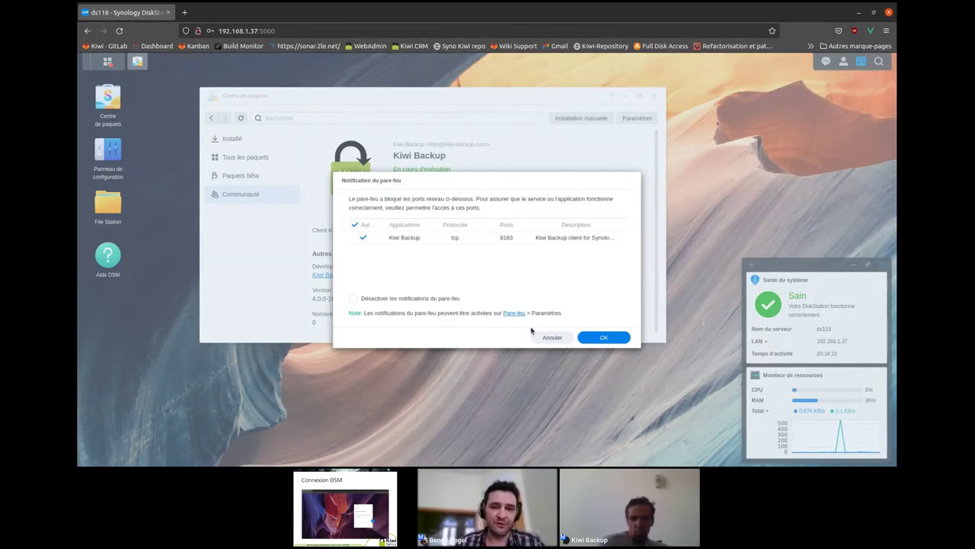
- Confirm the firewall notice allowing Kiwi Backup's TCP port 8183
left_click(614, 342)
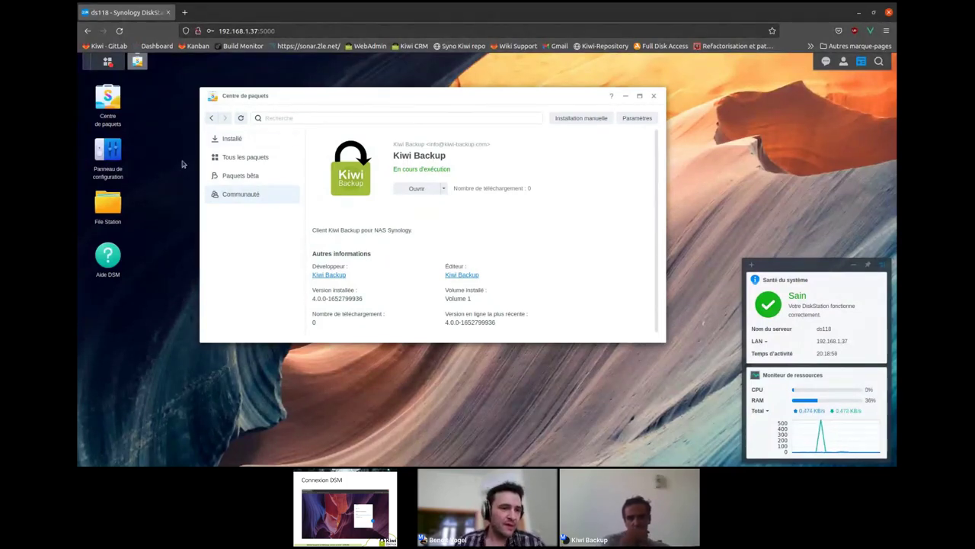
left_click(108, 205)
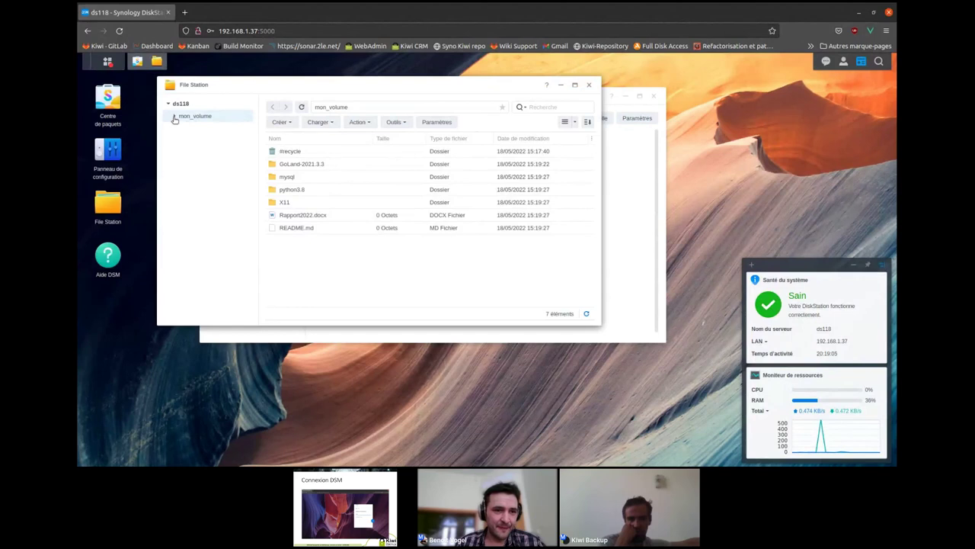
left_click(175, 118)
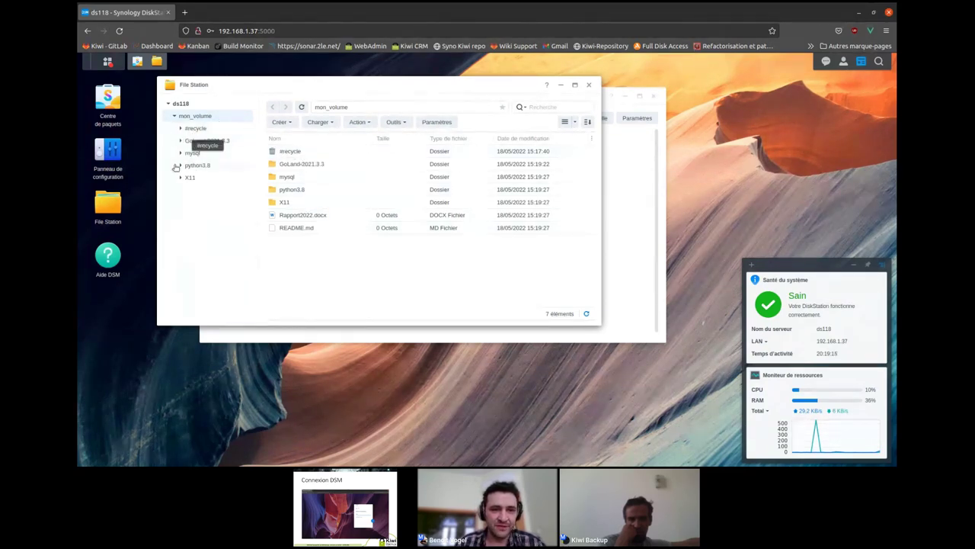
left_click(589, 86)
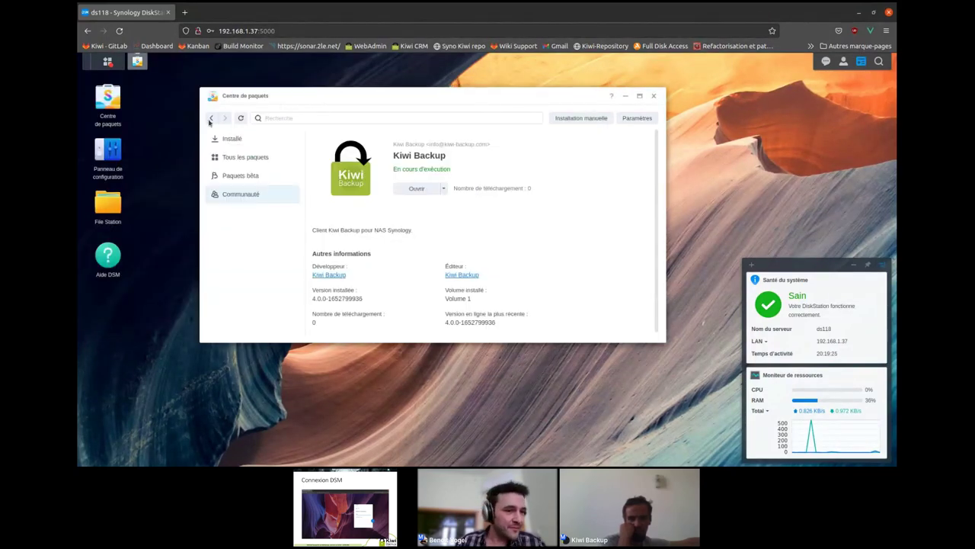
- Give the KiwiBackup internal system user Lecture/écriture on shared folder mon_volume and save
left_click(107, 152)
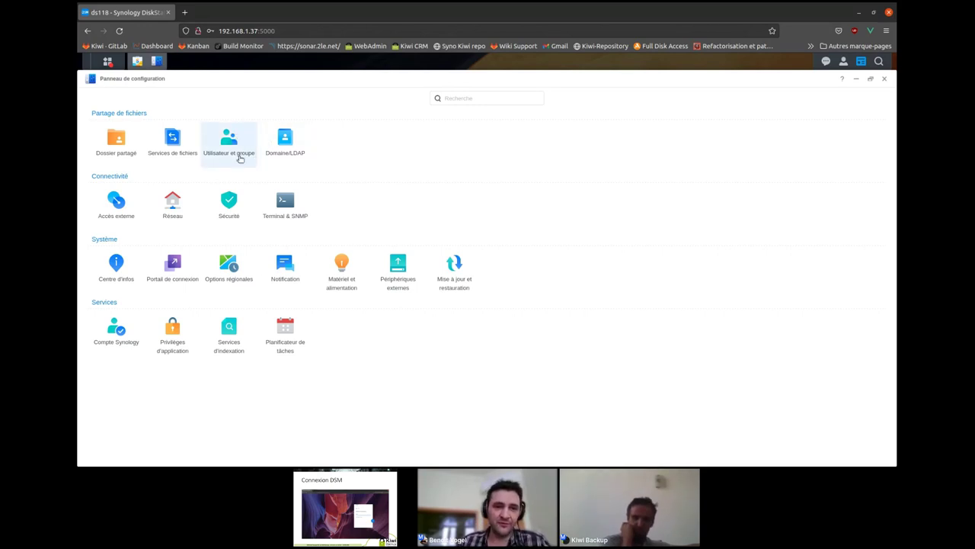
left_click(121, 158)
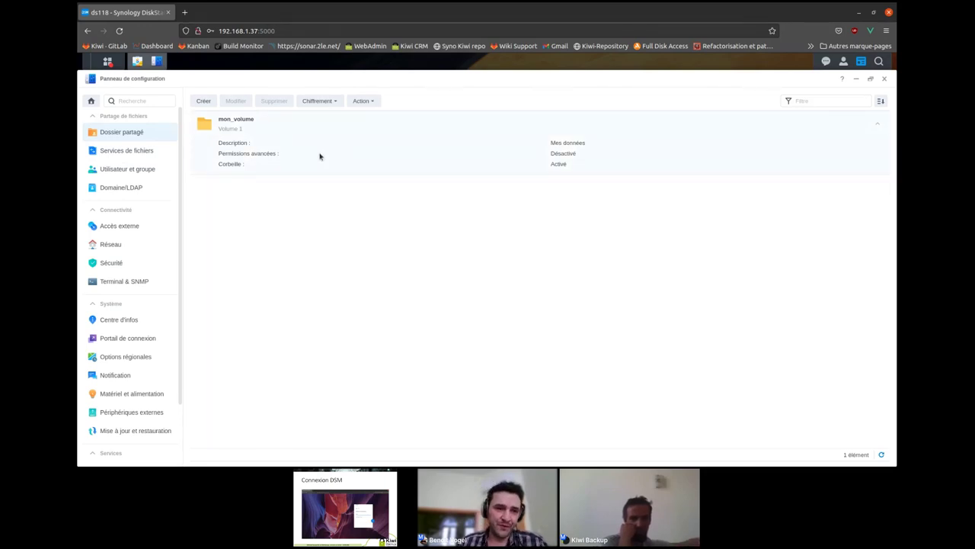
left_click(320, 157)
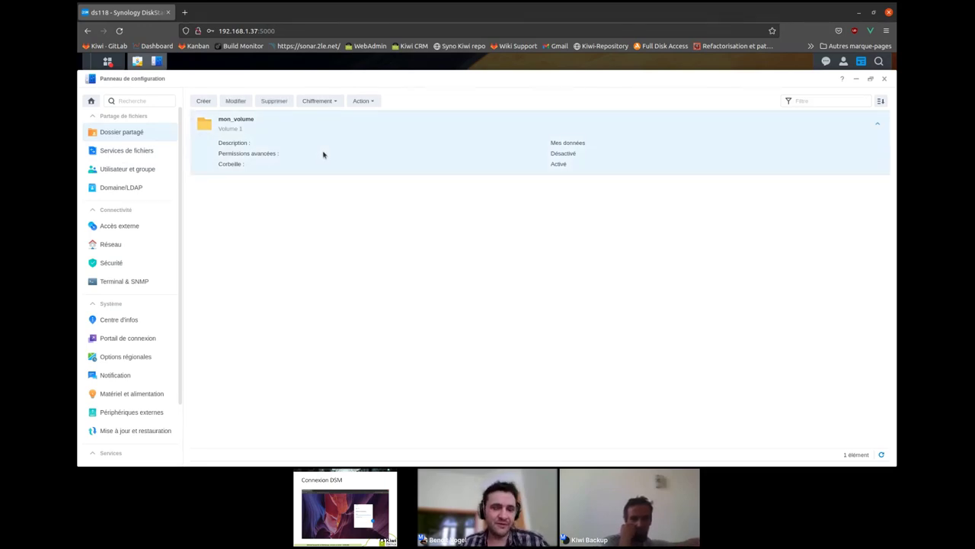
left_click(236, 101)
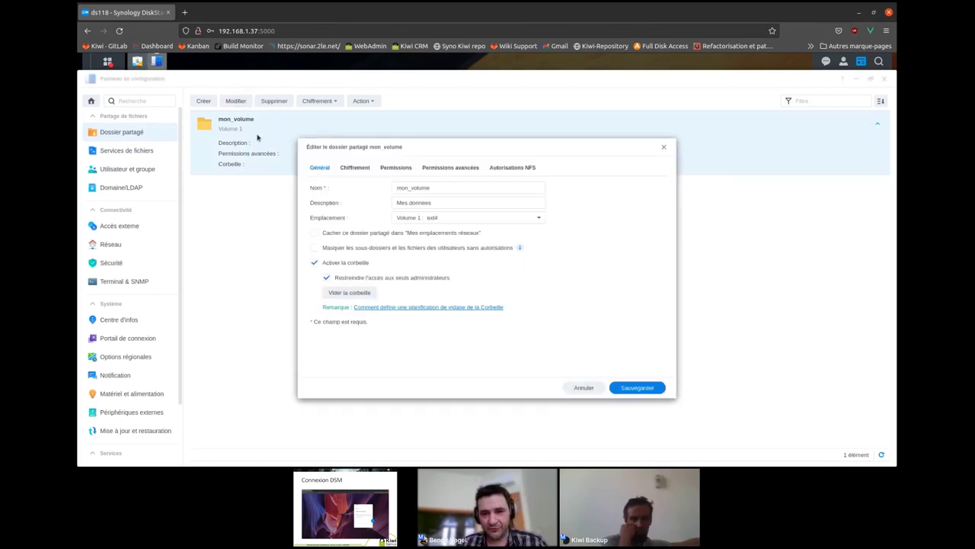
left_click(406, 169)
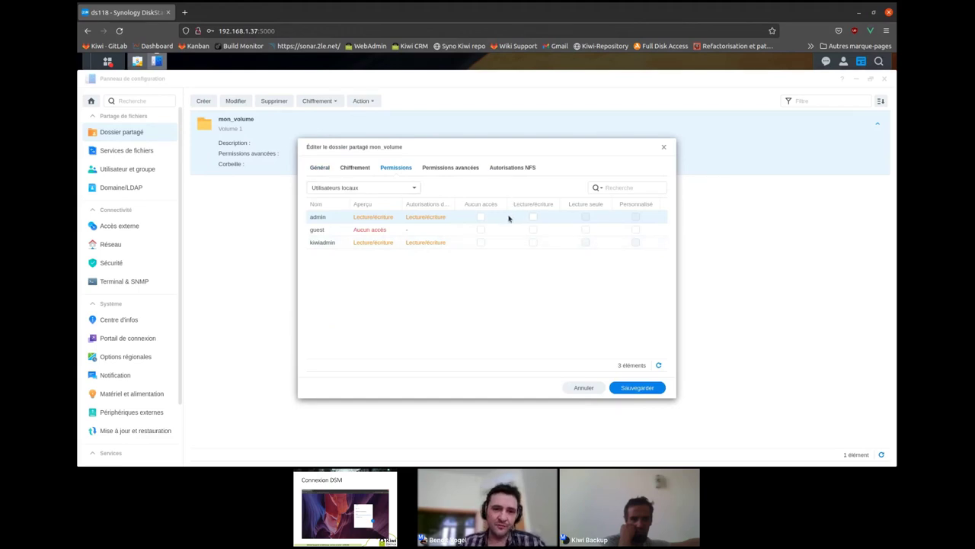
left_click(403, 193)
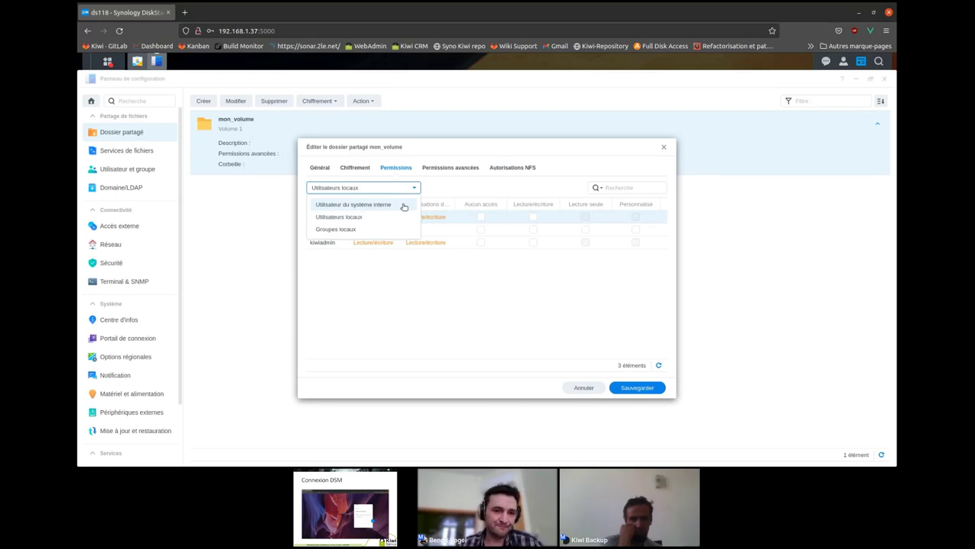
left_click(403, 205)
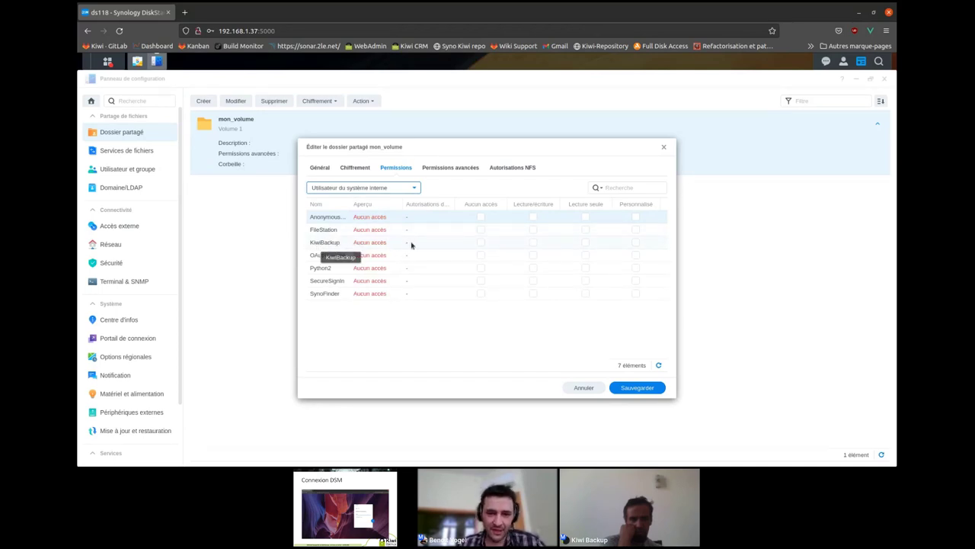
left_click(534, 242)
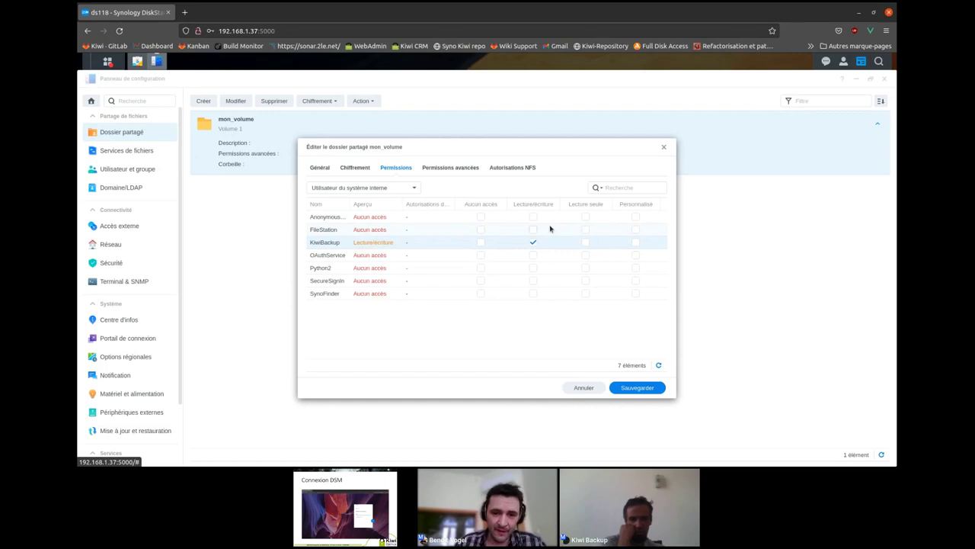
left_click(637, 389)
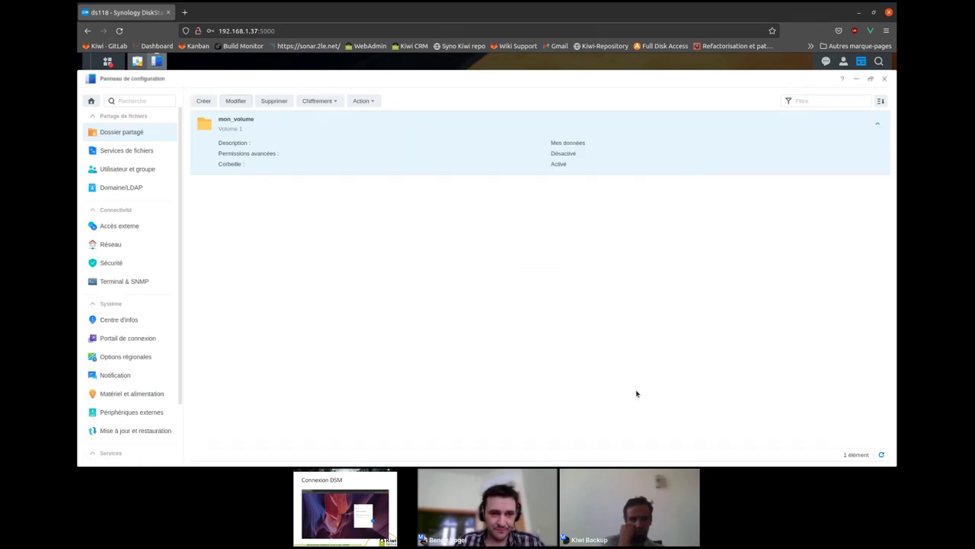
- Inspect the Kiwi Backup client rule in the firewall profile, then close Control Panel
left_click(106, 266)
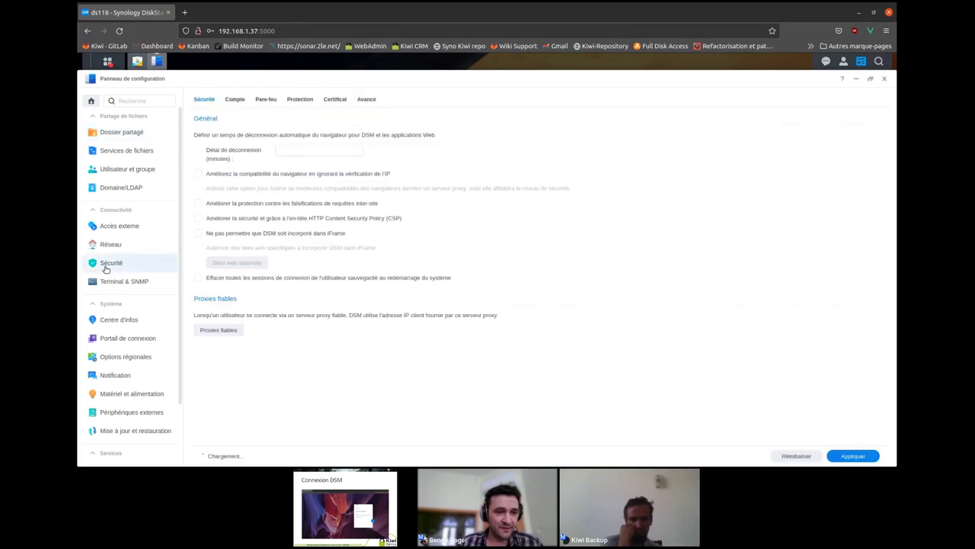
left_click(260, 100)
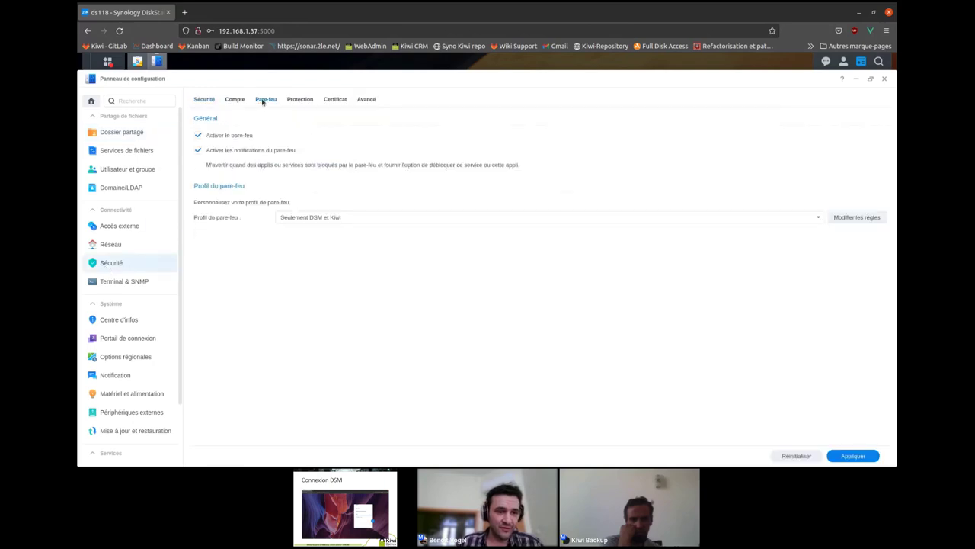
left_click(850, 217)
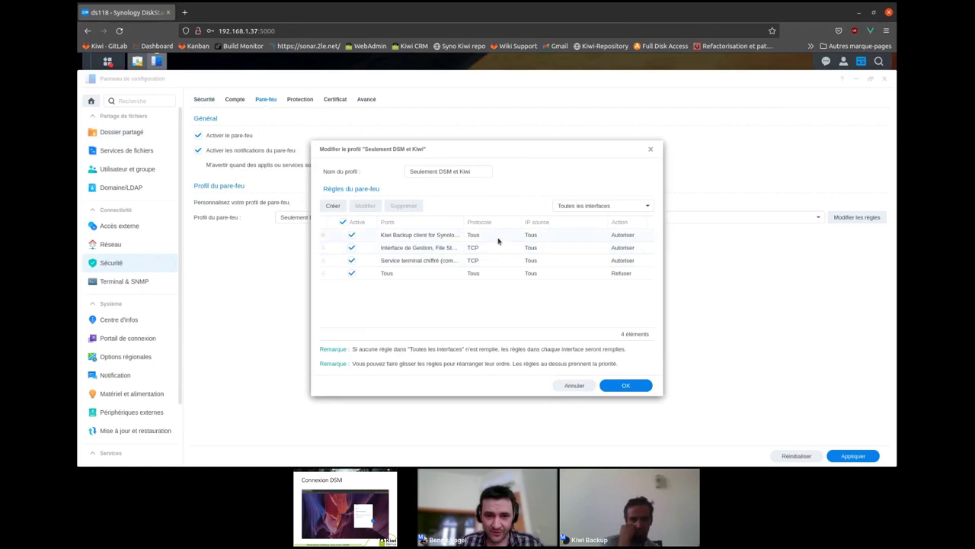
left_click_drag(464, 221, 491, 220)
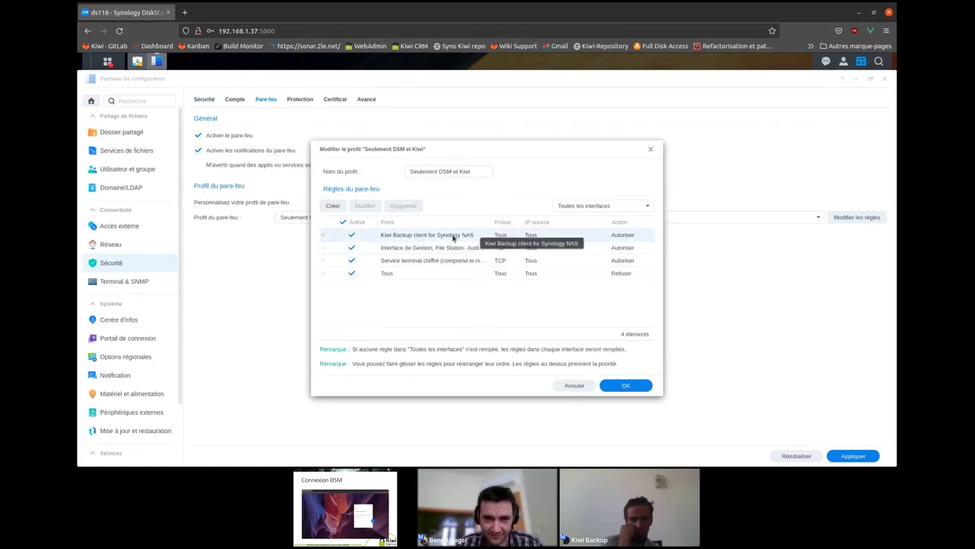
left_click(451, 238)
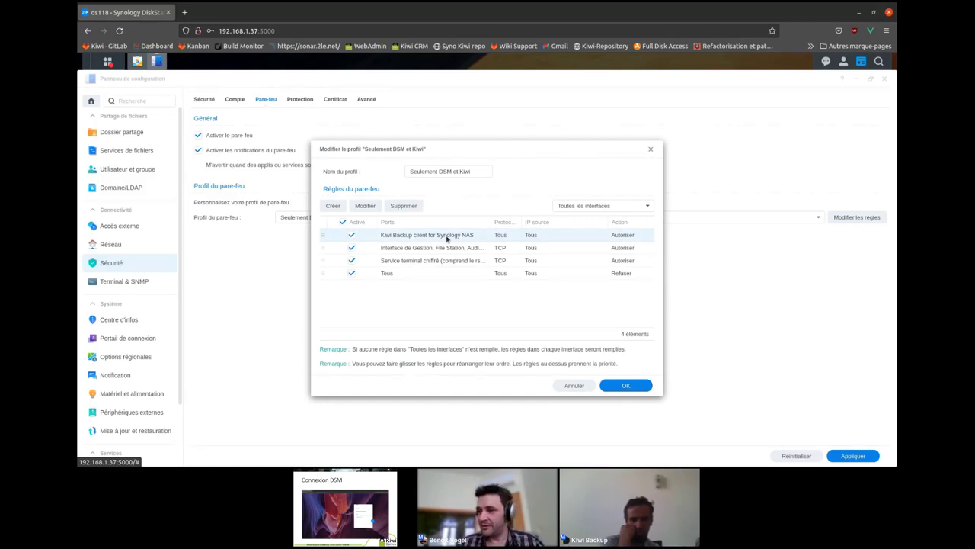
left_click(652, 151)
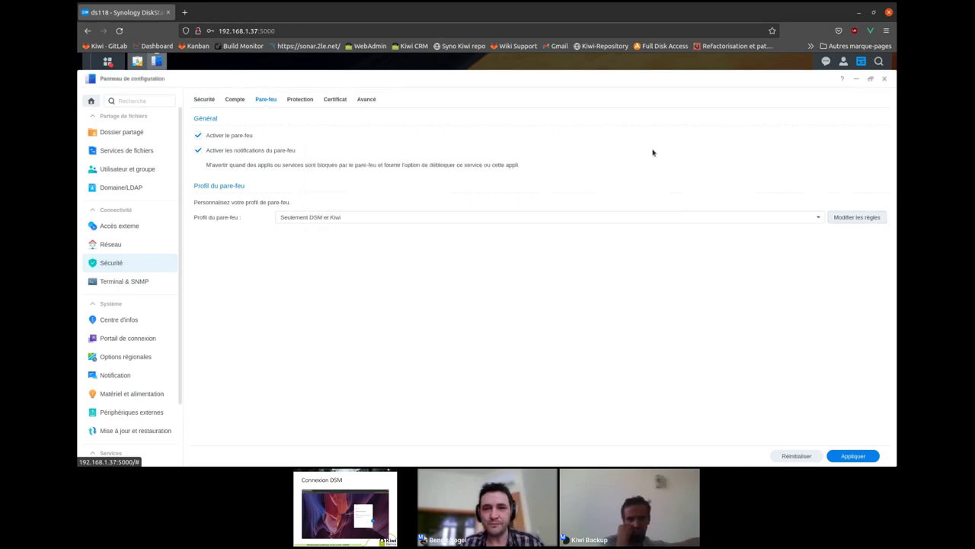
left_click(885, 80)
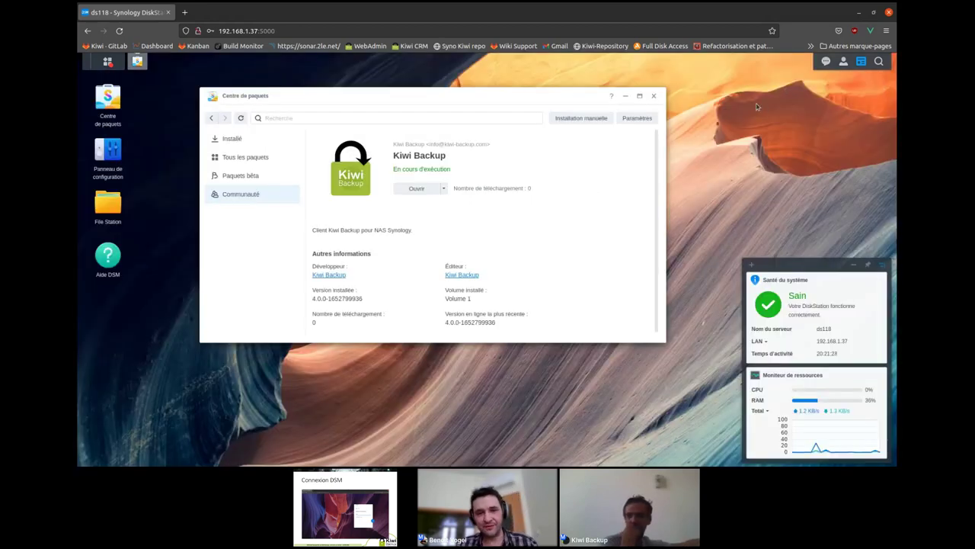
- Close Package Center and launch Kiwi Backup from the DSM main menu in a new tab
left_click(654, 96)
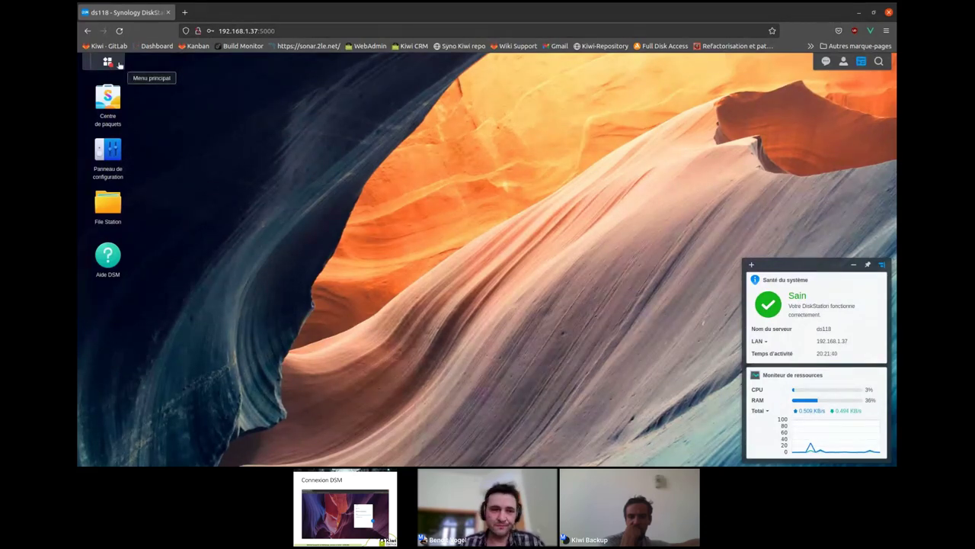
left_click(119, 65)
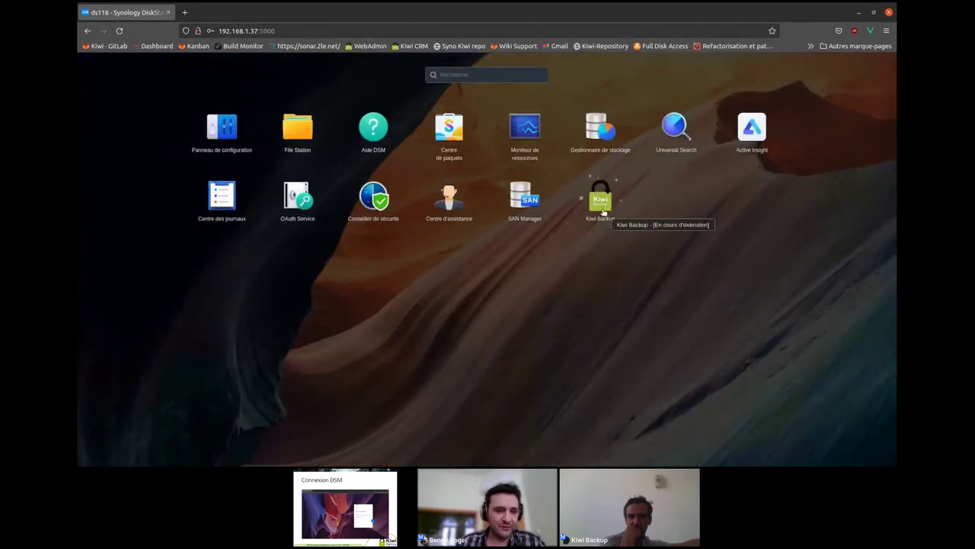
left_click(601, 202)
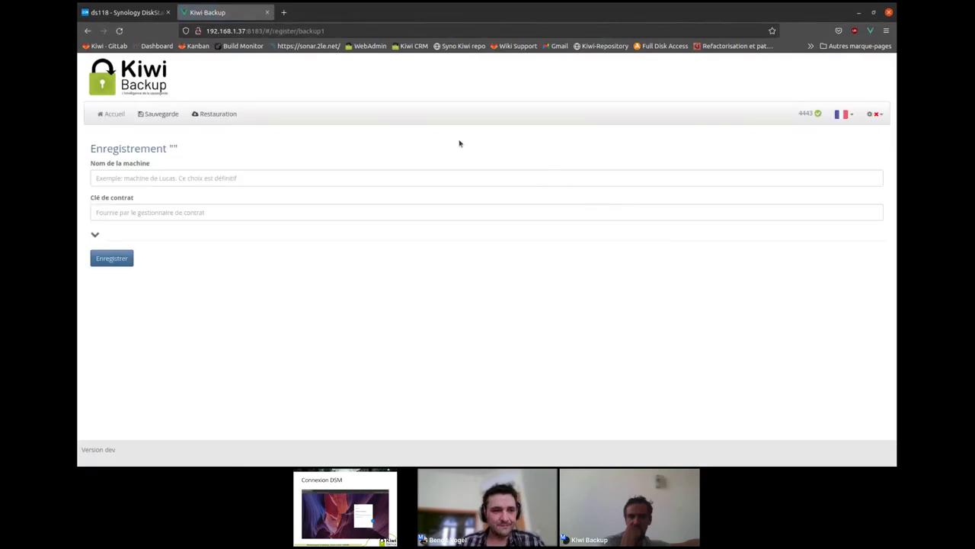
- Register machine 'synodemo' in Kiwi Backup with the contract key
left_click(214, 182)
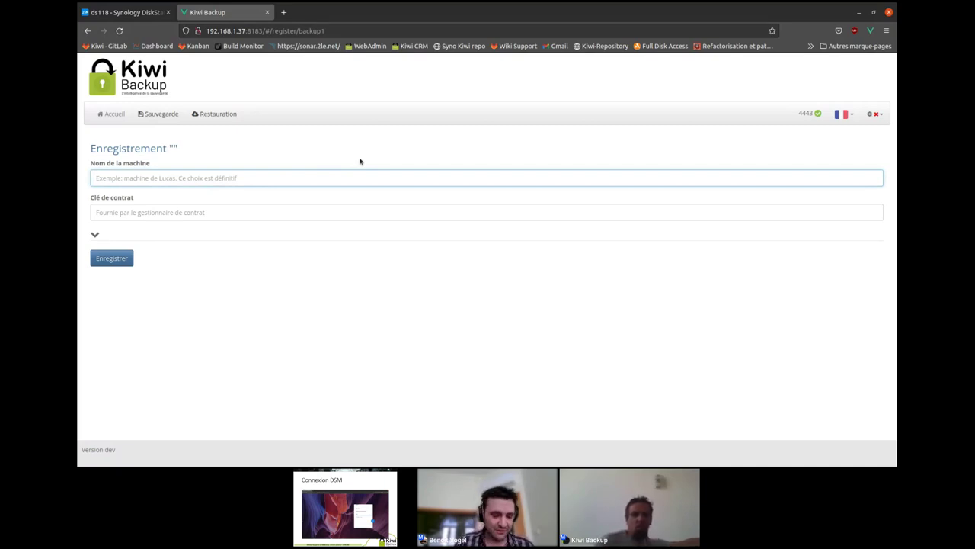
type("synodemo")
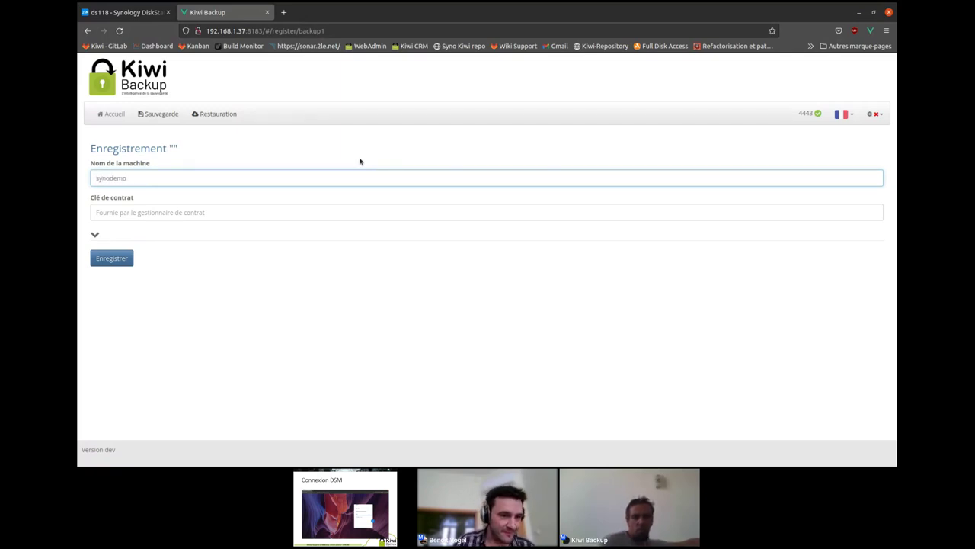
left_click(201, 215)
type("tet")
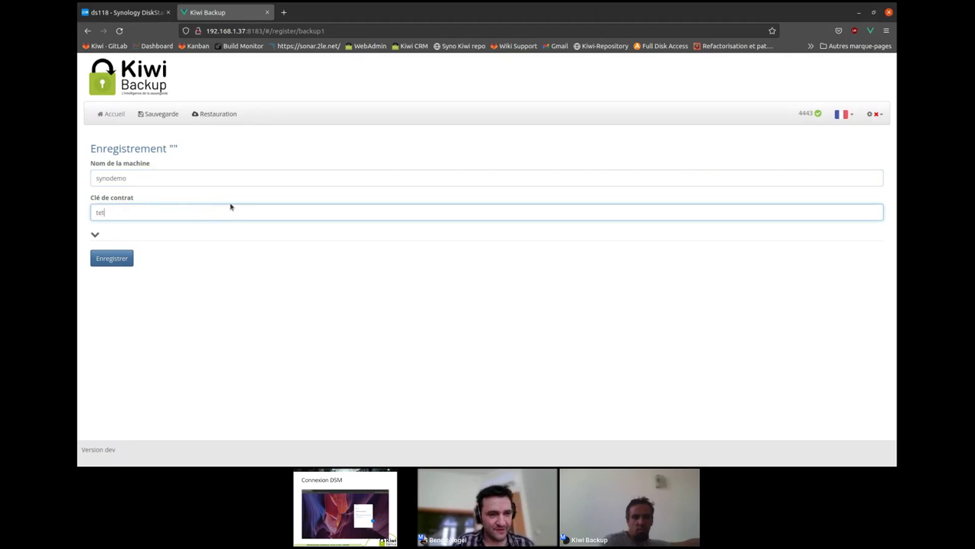
type("st")
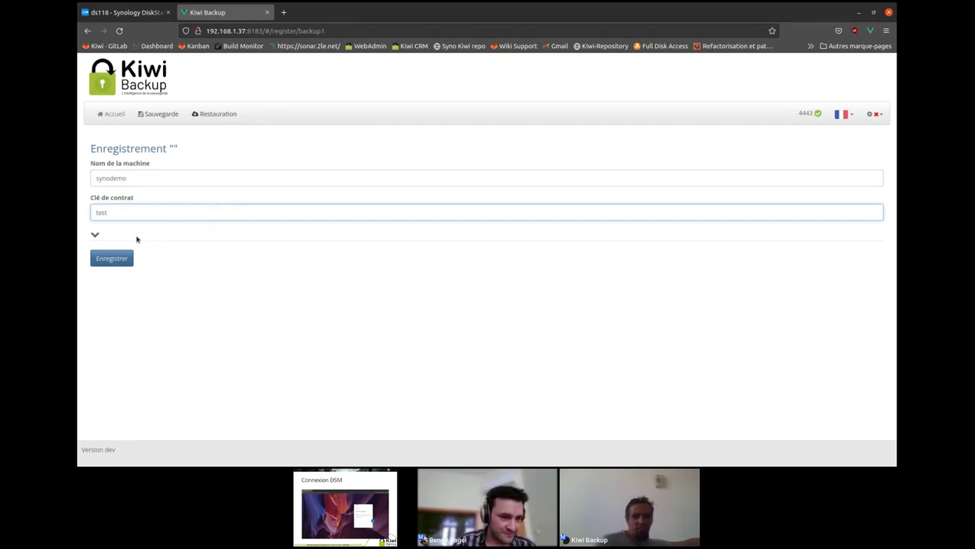
left_click(139, 237)
left_click(100, 235)
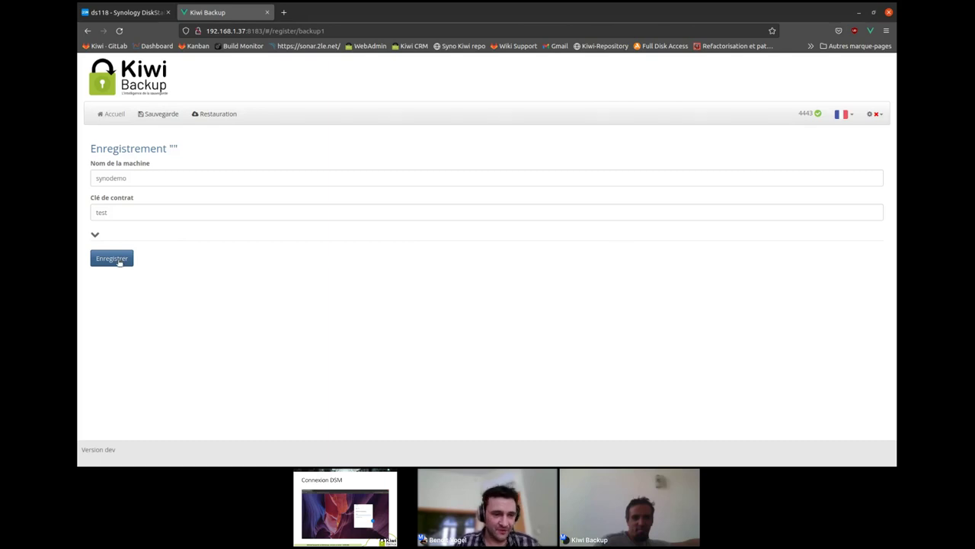
left_click(118, 260)
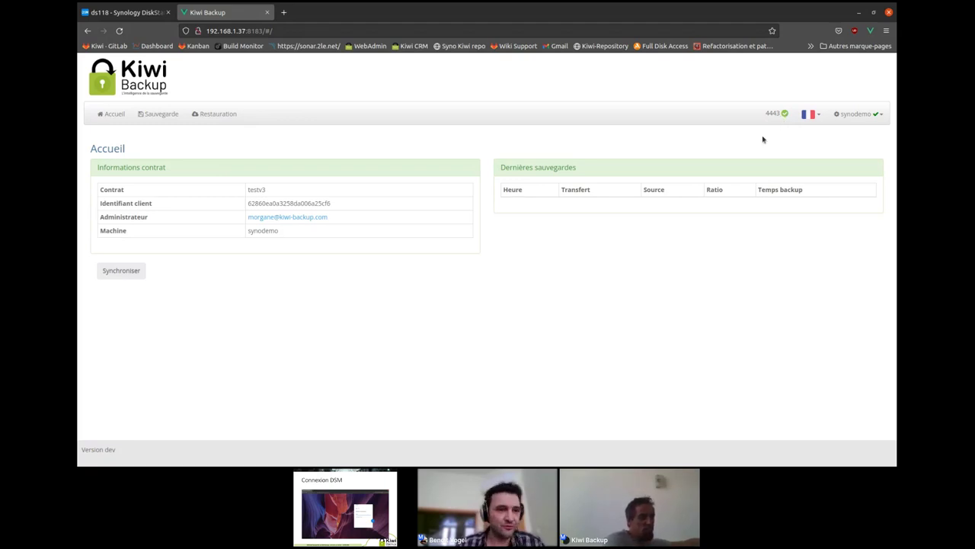
- Open the Kiwi Backup backup settings and expand volume1 and mon_volume
left_click(162, 123)
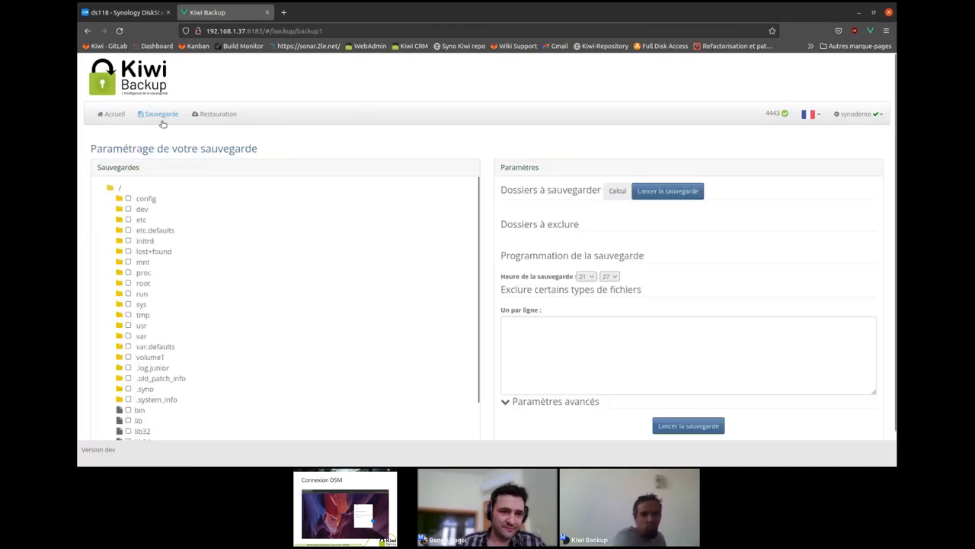
scroll(234, 196, "down", 2)
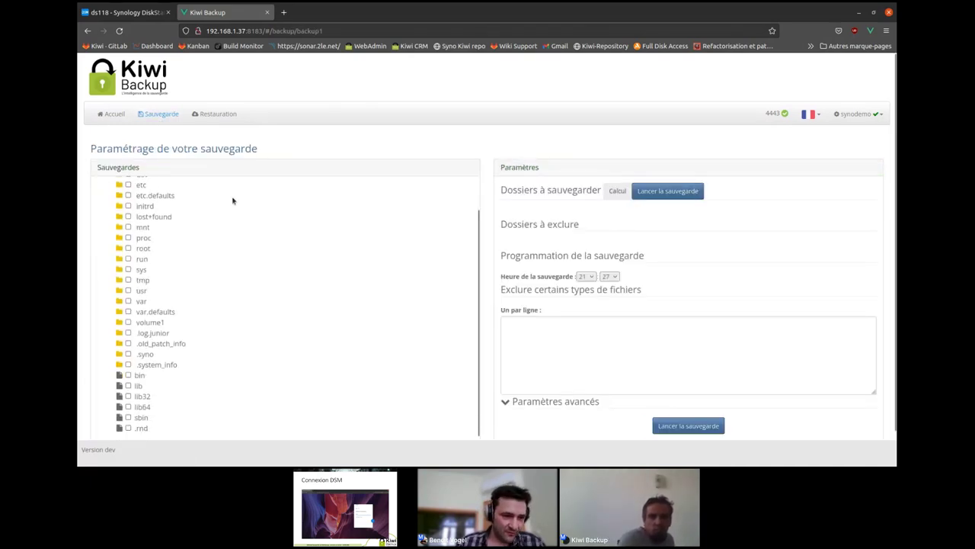
scroll(228, 195, "up", 2)
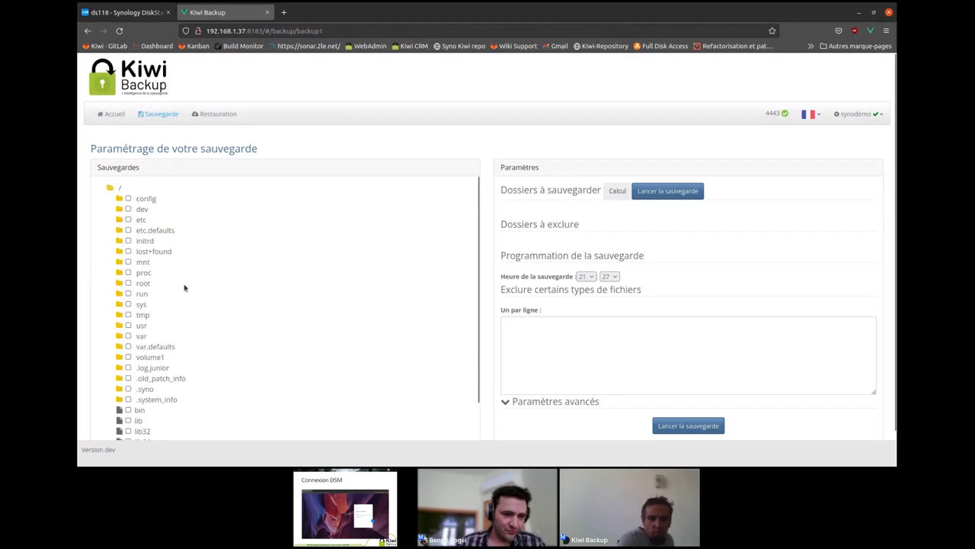
left_click(156, 359)
scroll(209, 356, "down", 3)
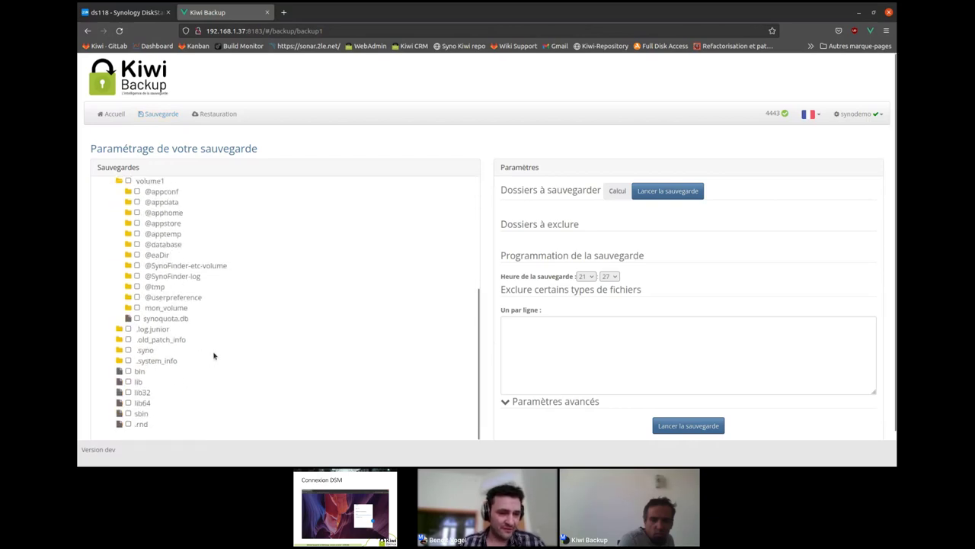
left_click(172, 309)
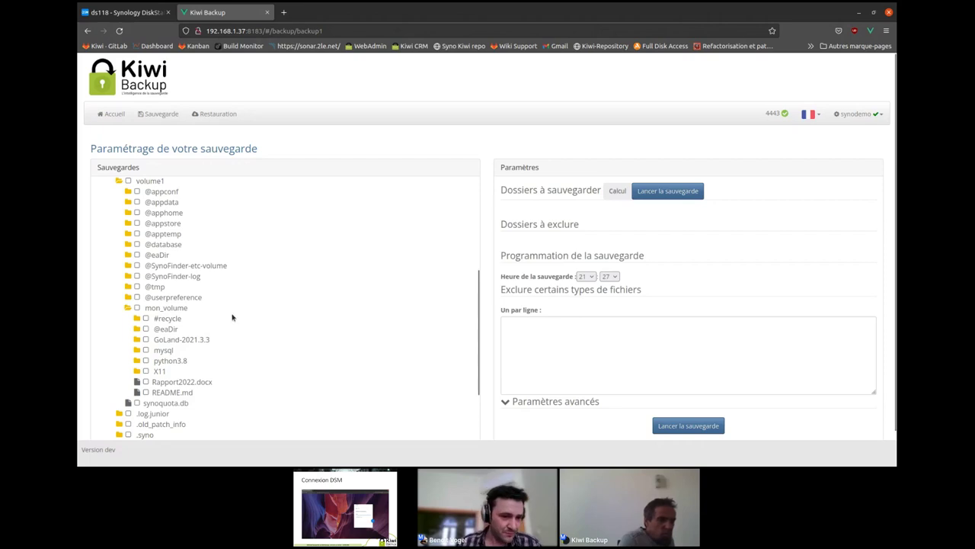
- Tick GoLand-2021.3.3, mysql, python3.8, X11, Rapport2022.docx and README.md for backup
left_click(145, 339)
left_click(146, 349)
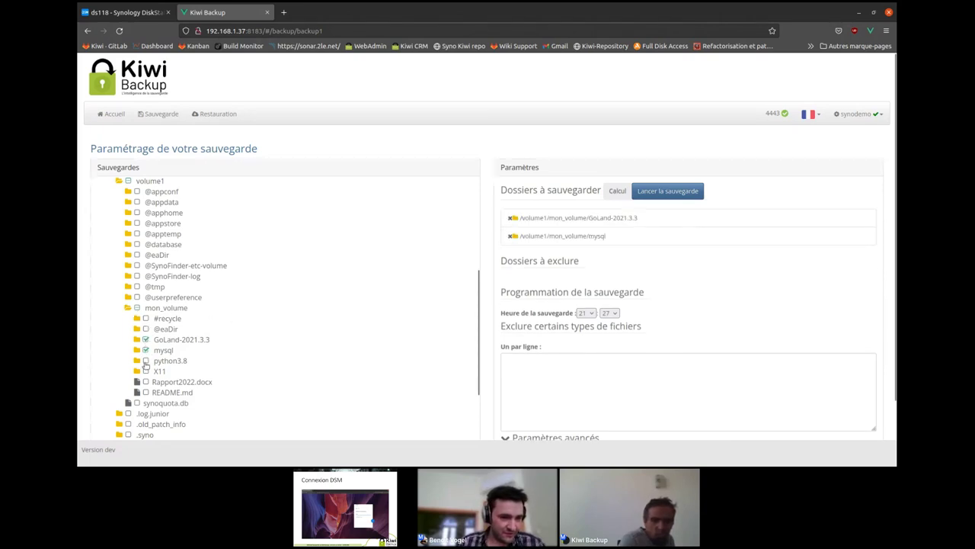
left_click(145, 360)
left_click(145, 371)
left_click(146, 381)
left_click(145, 392)
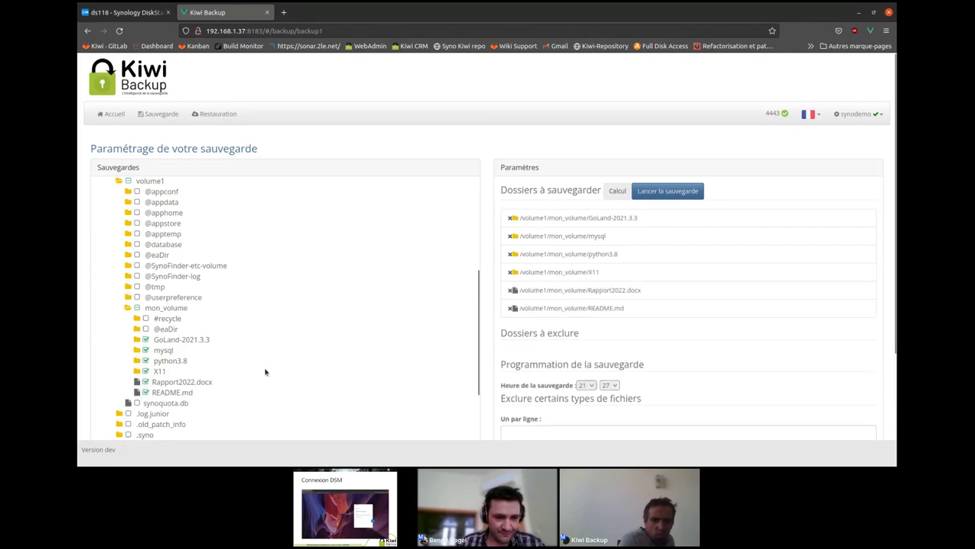
scroll(793, 274, "down", 3)
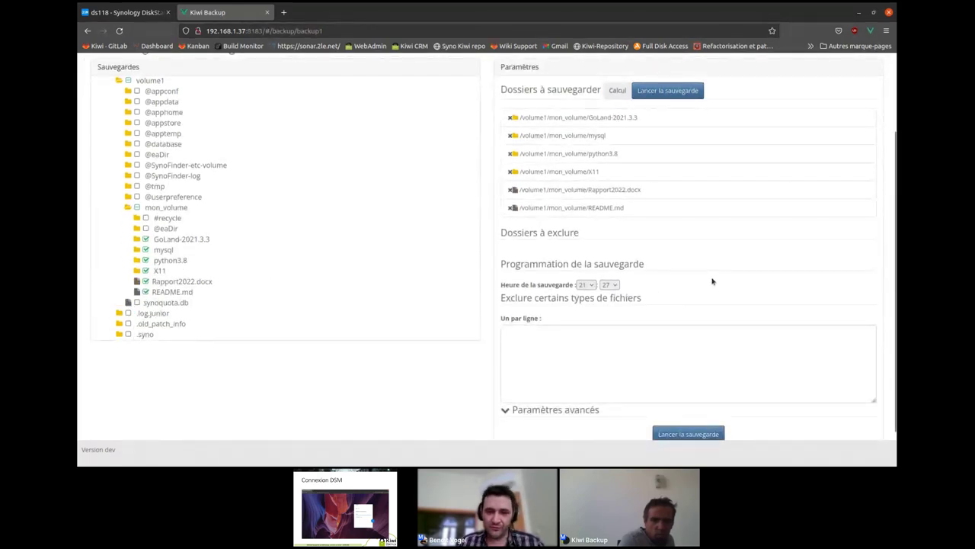
scroll(712, 279, "down", 1)
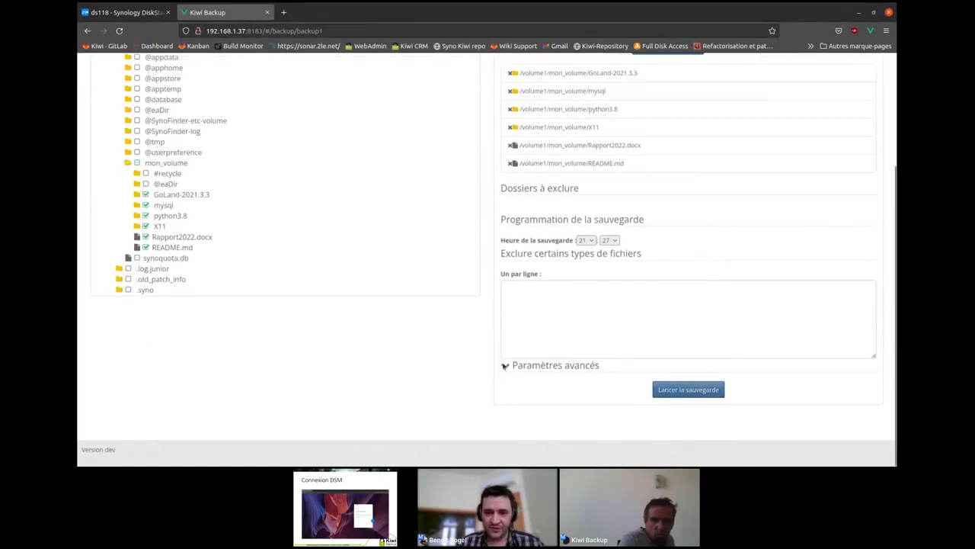
- Calculate the selection size (280 MB) and run the backup until it reports Backup OK
scroll(712, 245, "up", 4)
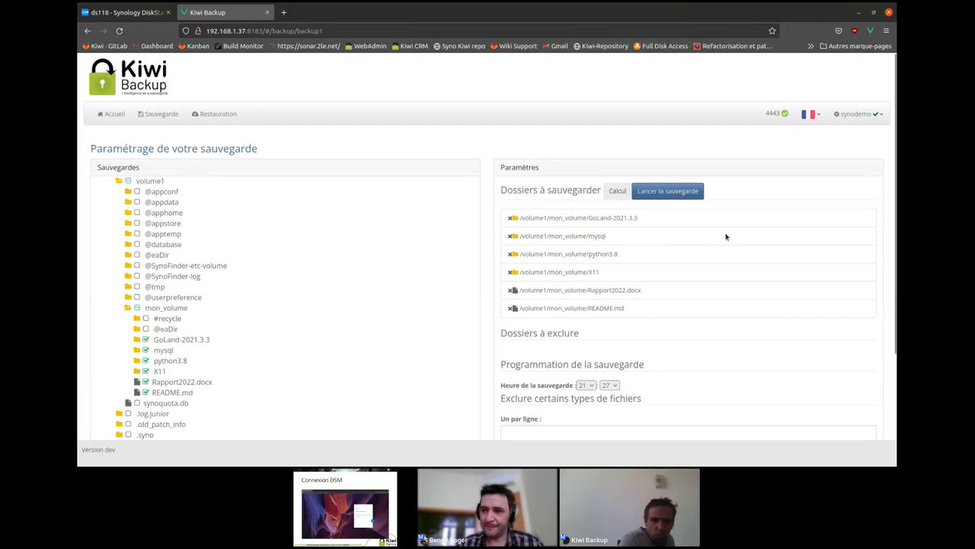
left_click(619, 192)
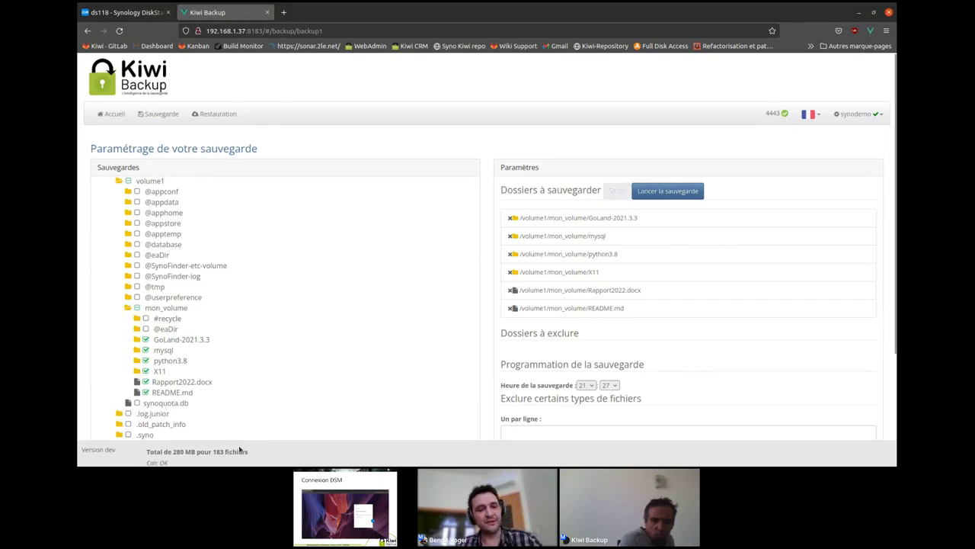
left_click(691, 191)
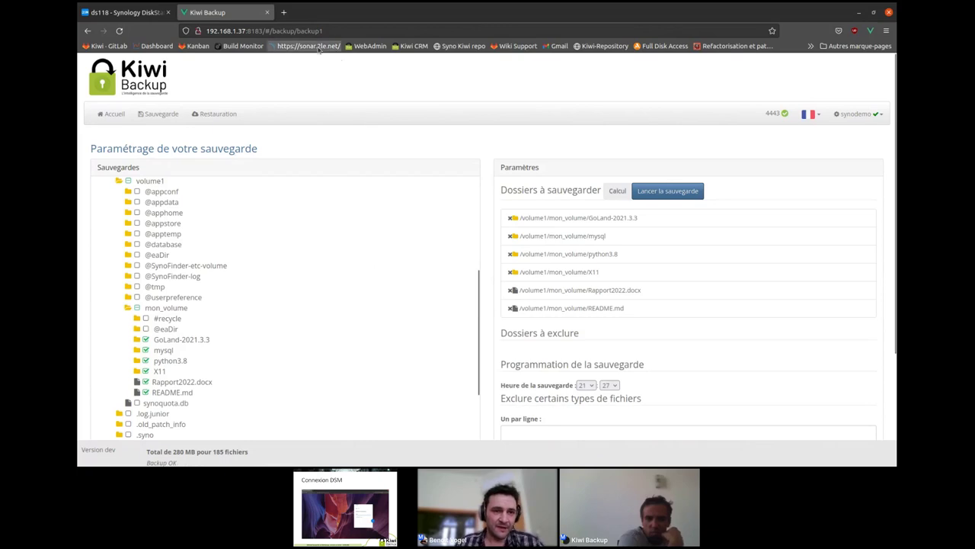
- Close Kiwi Backup and browse File Station to the mon_volume folder
left_click(268, 13)
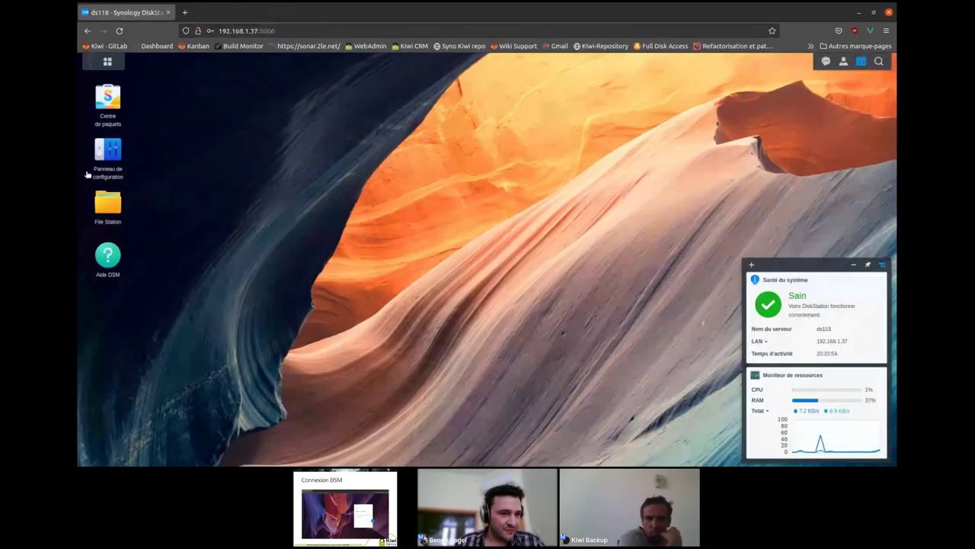
left_click(107, 202)
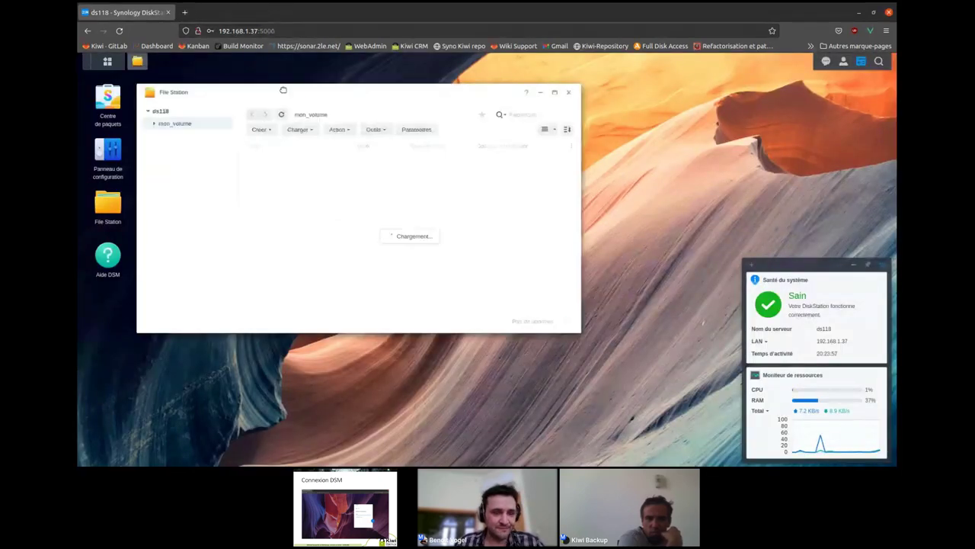
left_click_drag(304, 95, 393, 140)
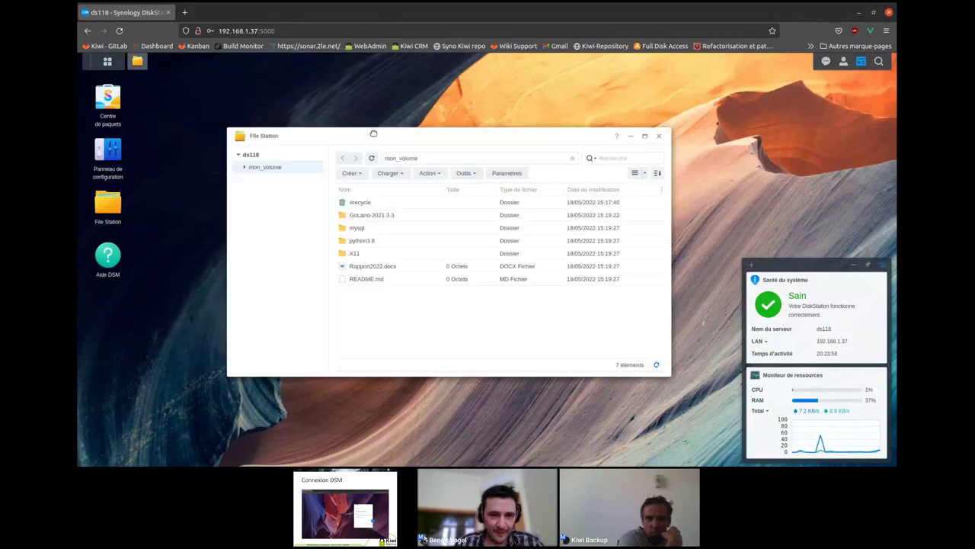
left_click(244, 169)
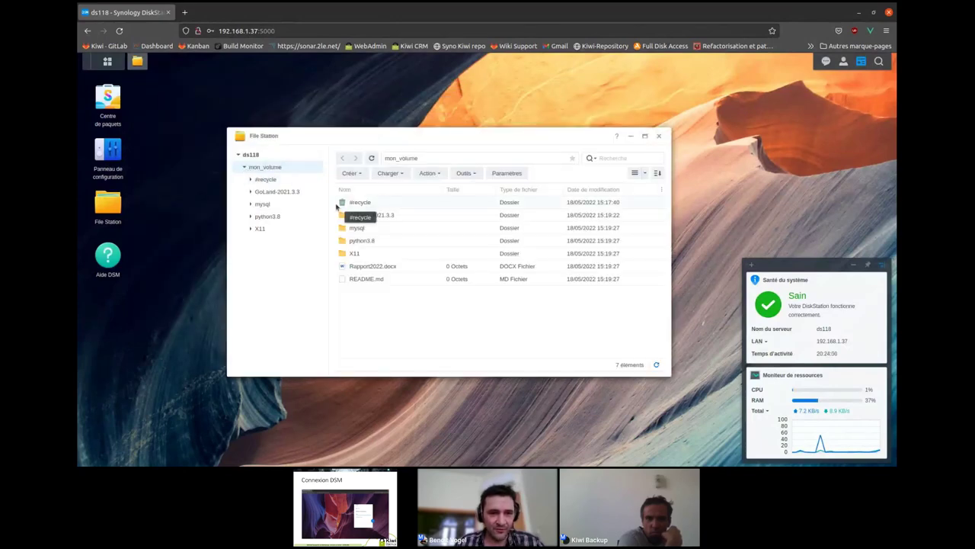
- Delete Rapport2022.docx from mon_volume, close File Station and open the DSM main menu
left_click(384, 268)
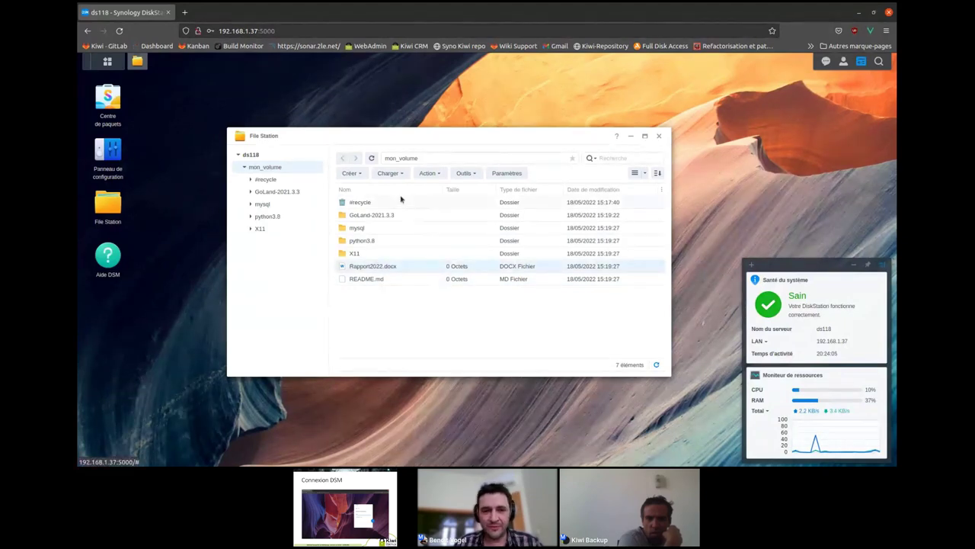
left_click(433, 174)
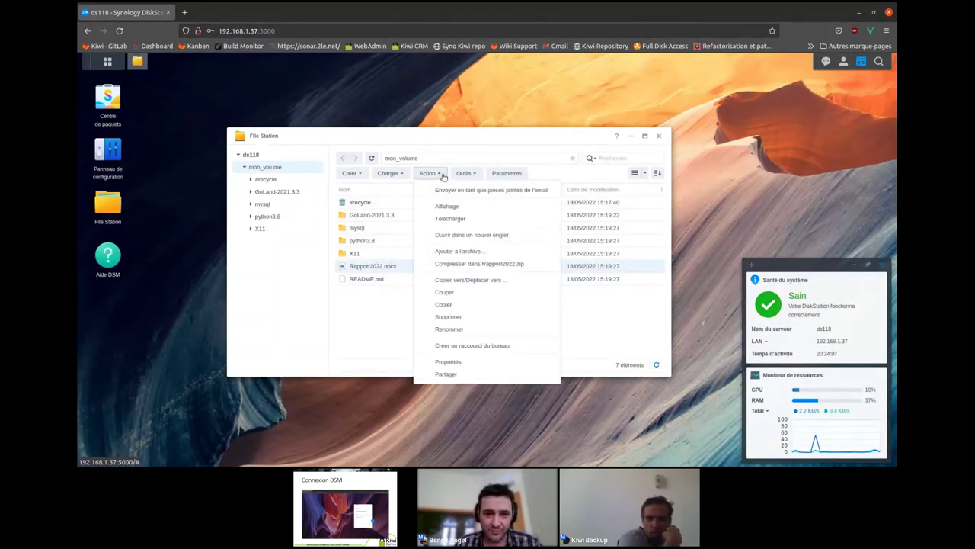
left_click(455, 317)
left_click(499, 266)
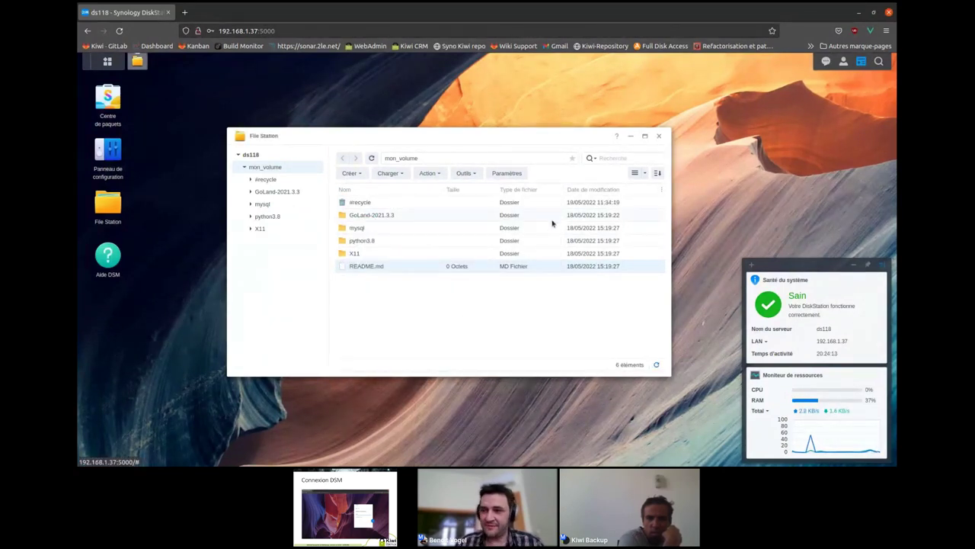
left_click(659, 136)
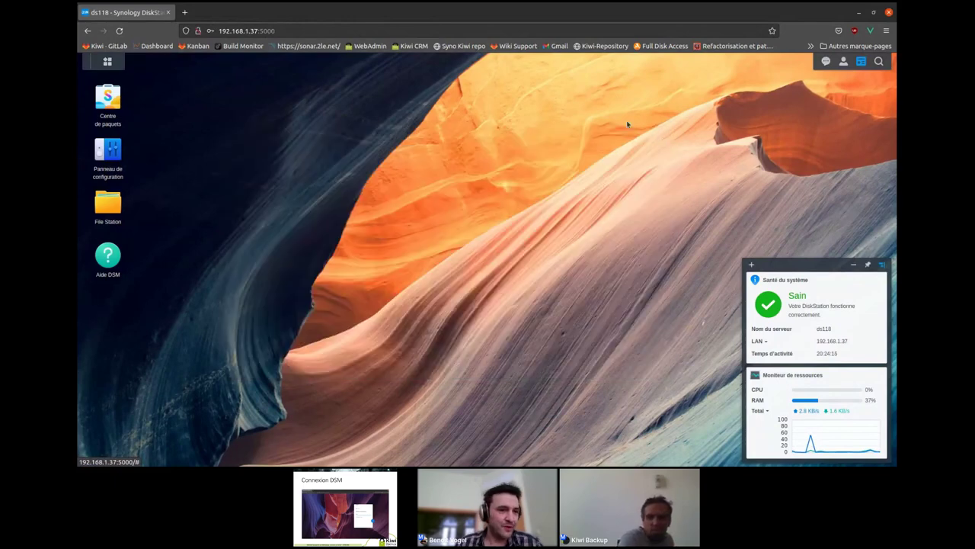
left_click(108, 61)
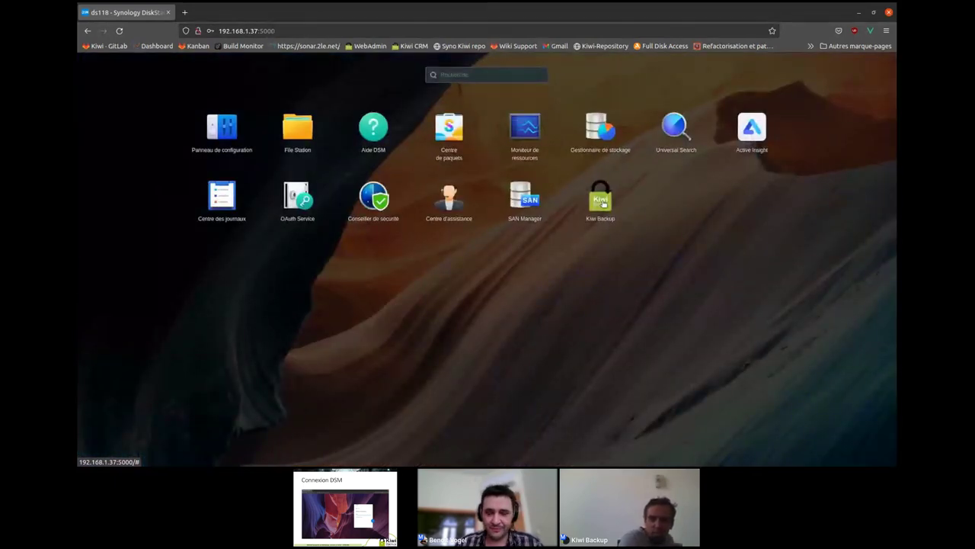
- In Kiwi Backup's Restauration page, tick mon_volume from the 19/05/2022 backup
left_click(601, 200)
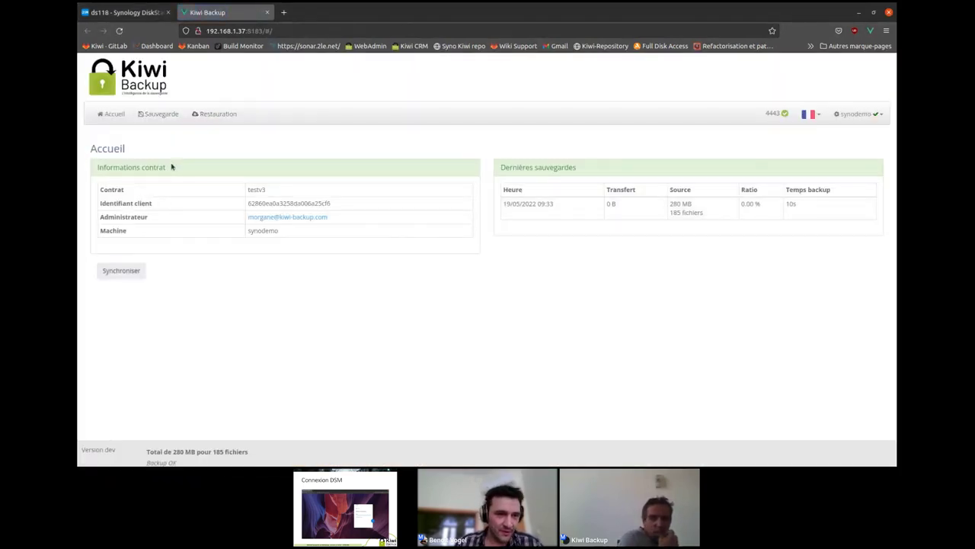
left_click(221, 114)
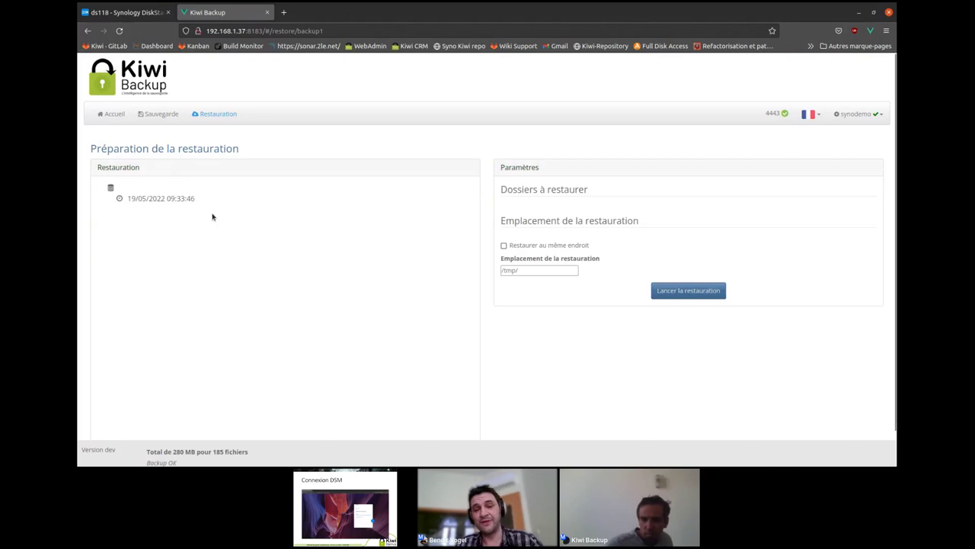
left_click(171, 199)
left_click(166, 211)
left_click(171, 220)
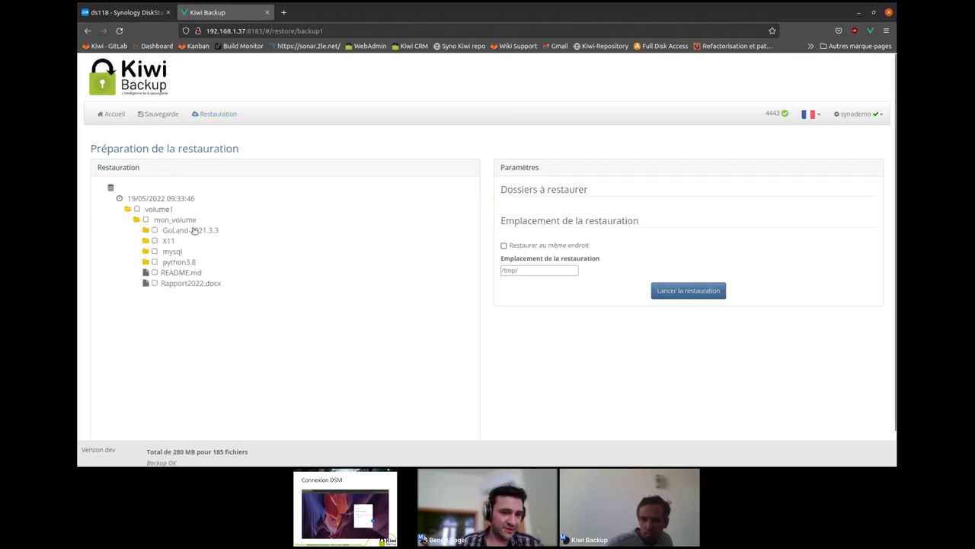
left_click(146, 221)
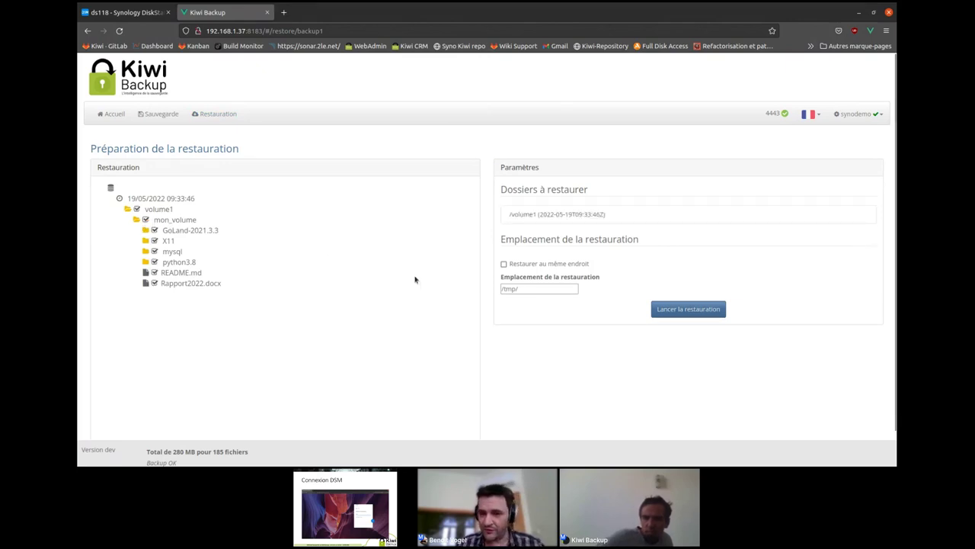
- Set the restore location to /volume1/mon_volume/resto and start the restore
triple_click(542, 288)
type("/volume1/mon_vol")
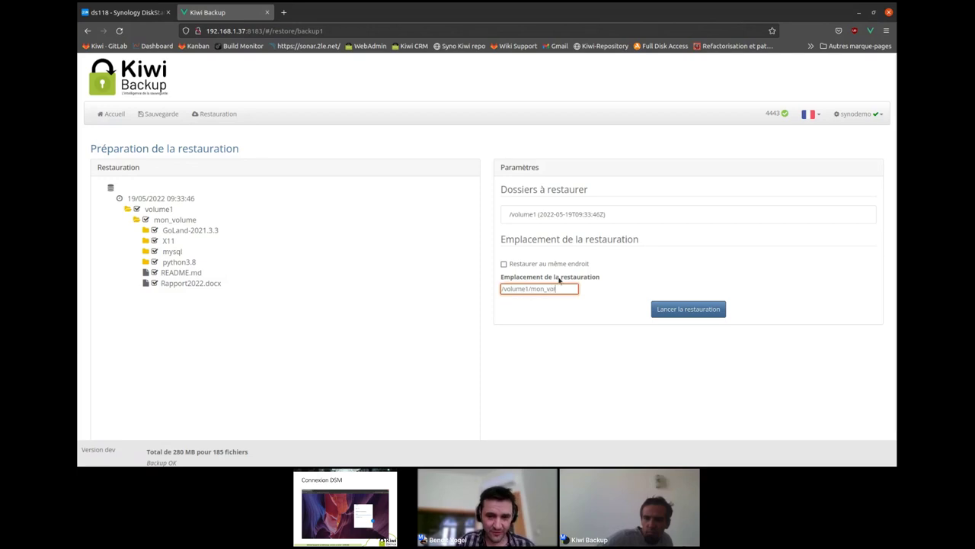
type("ume/resto")
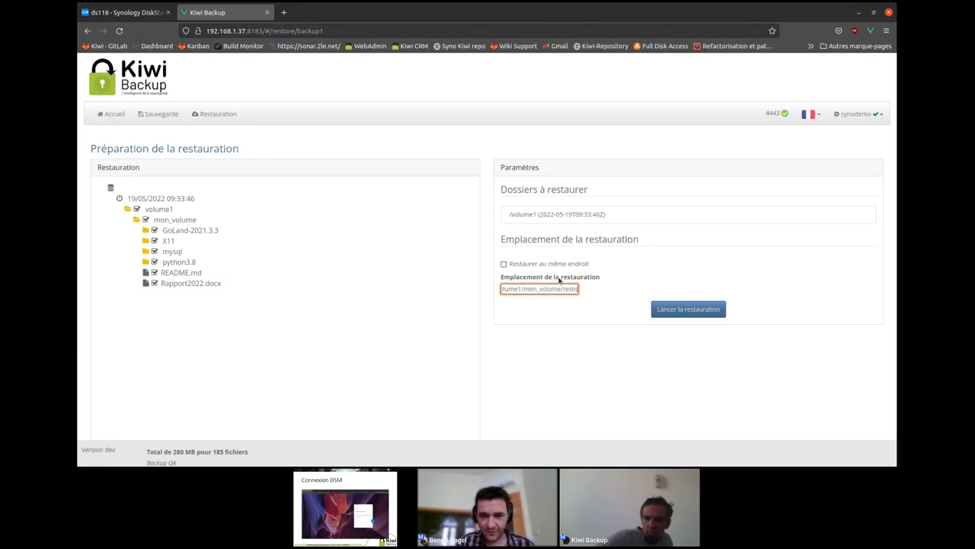
left_click(700, 310)
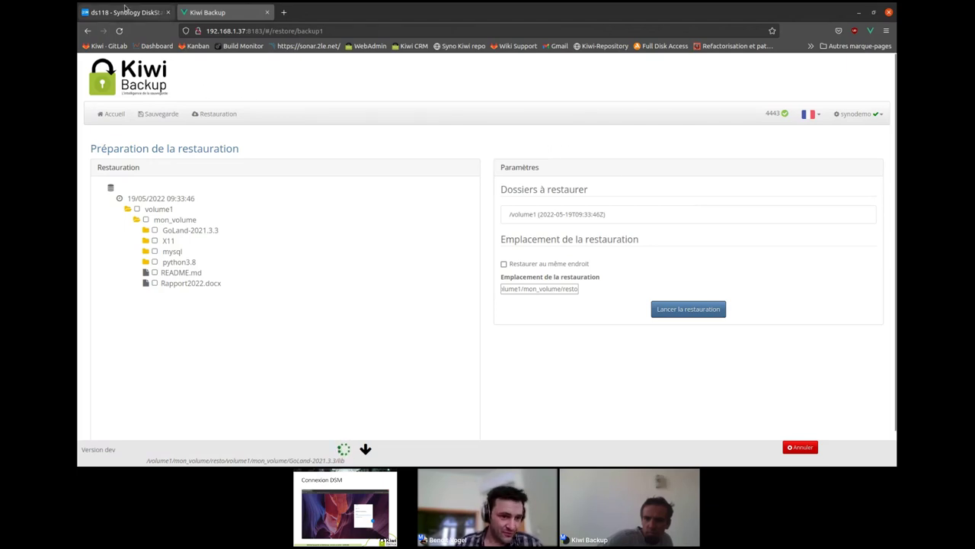
- In DSM's File Station, expand mon_volume/resto down to the restored folders and refresh
left_click(125, 12)
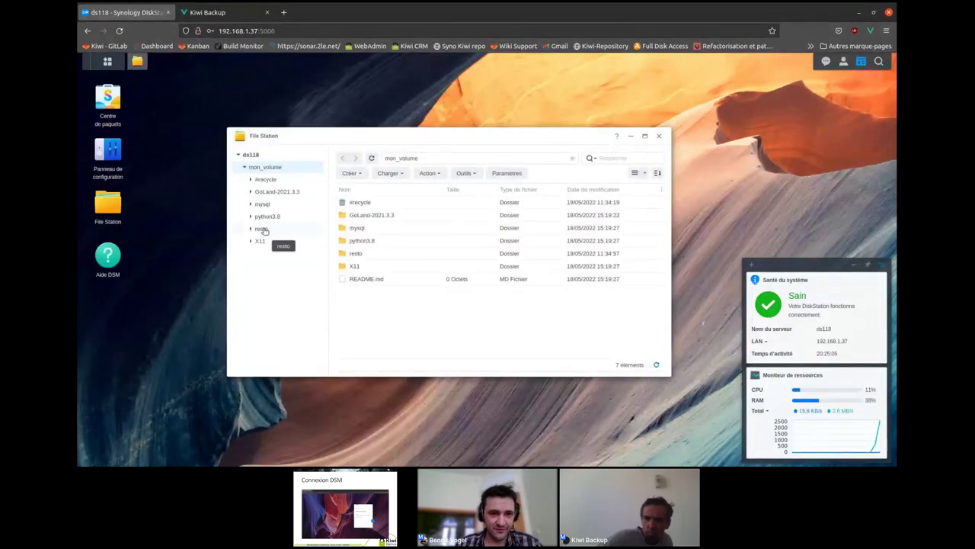
left_click(262, 231)
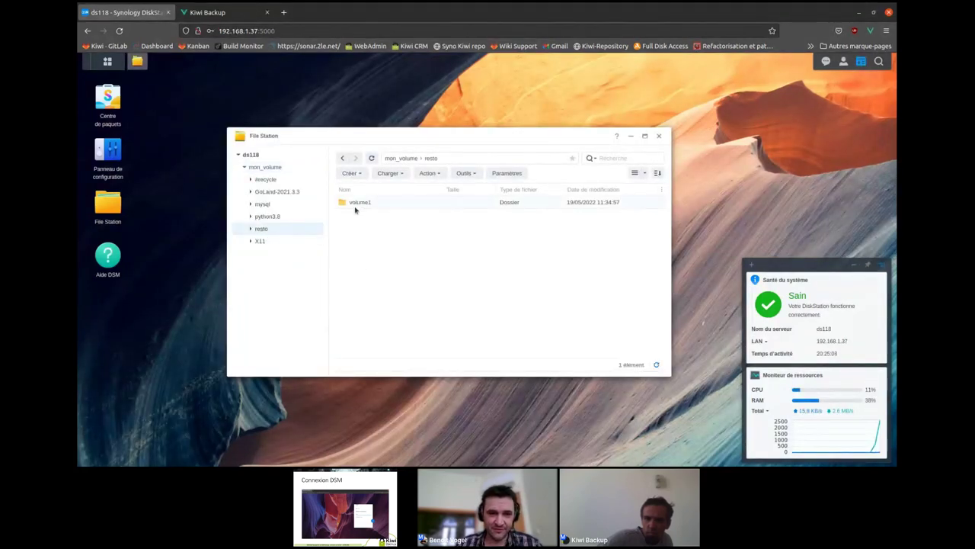
left_click(251, 230)
left_click(257, 240)
left_click(263, 253)
left_click(270, 265)
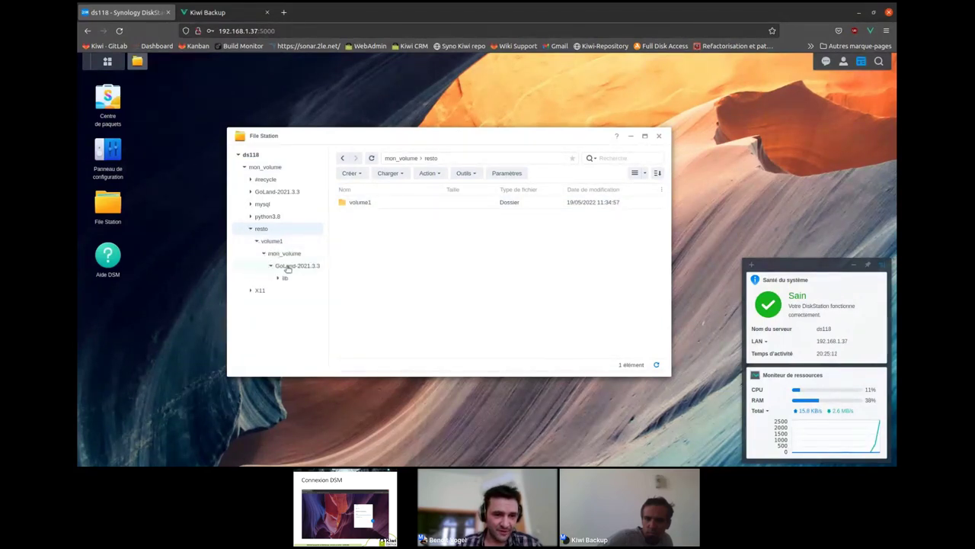
left_click(372, 158)
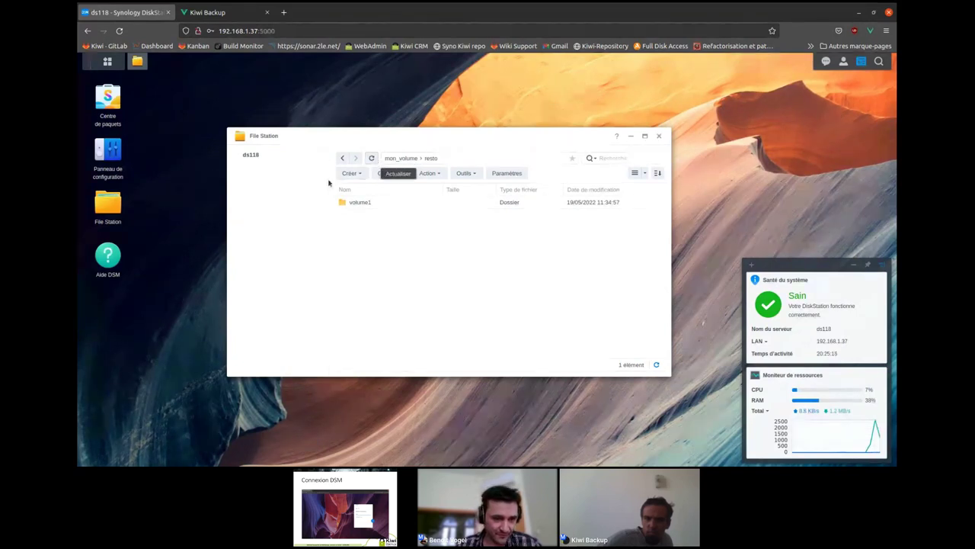
left_click(257, 244)
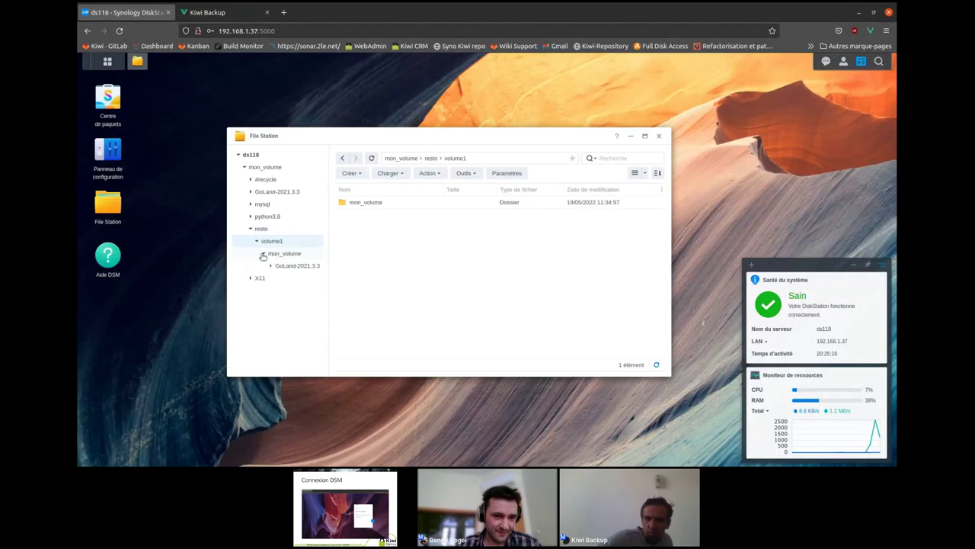
- After checking restore progress, confirm Rapport2022.docx in resto/volume1/mon_volume and return to Kiwi Backup
left_click(229, 13)
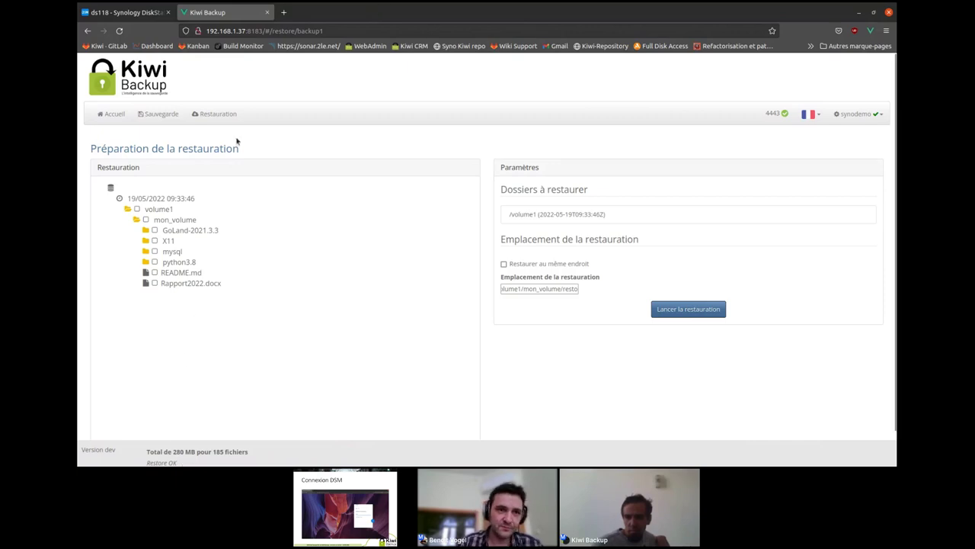
left_click(144, 14)
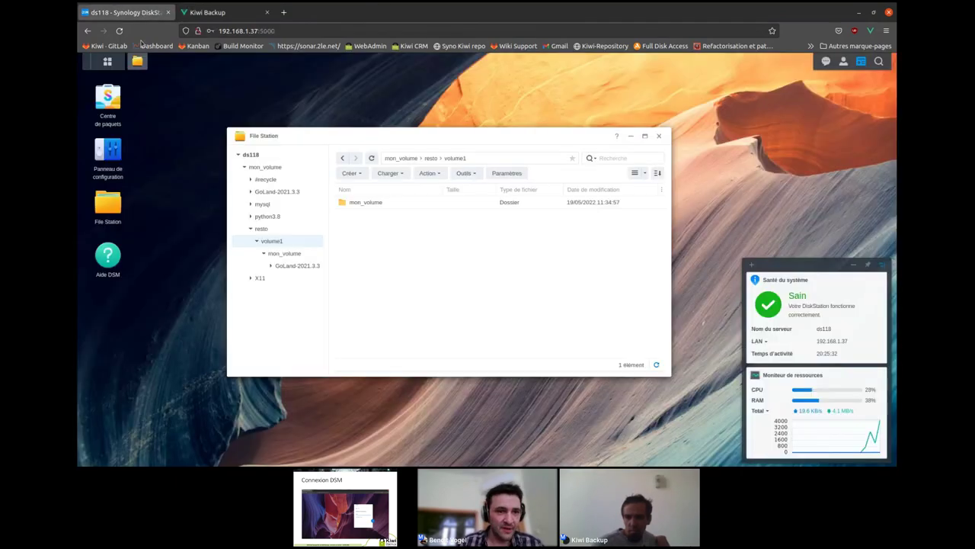
left_click(372, 158)
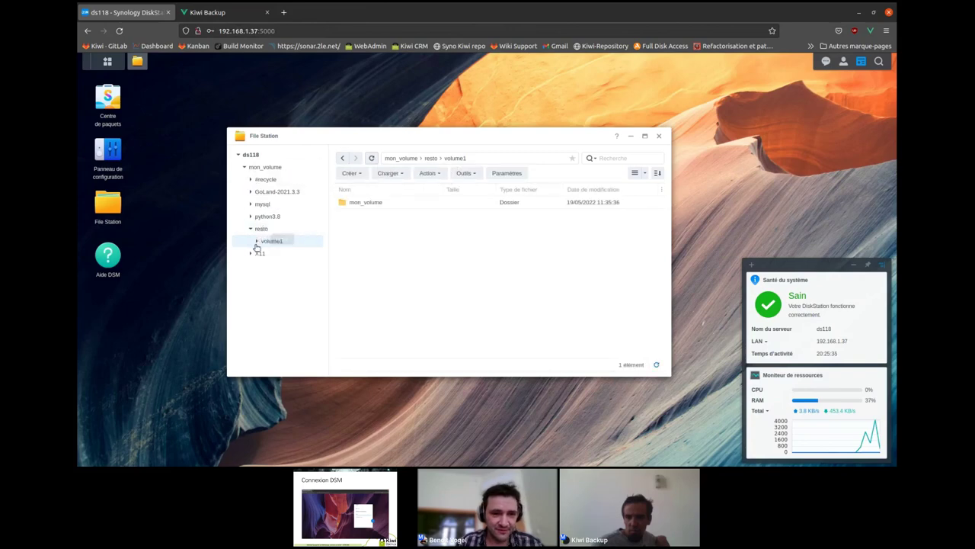
left_click(264, 253)
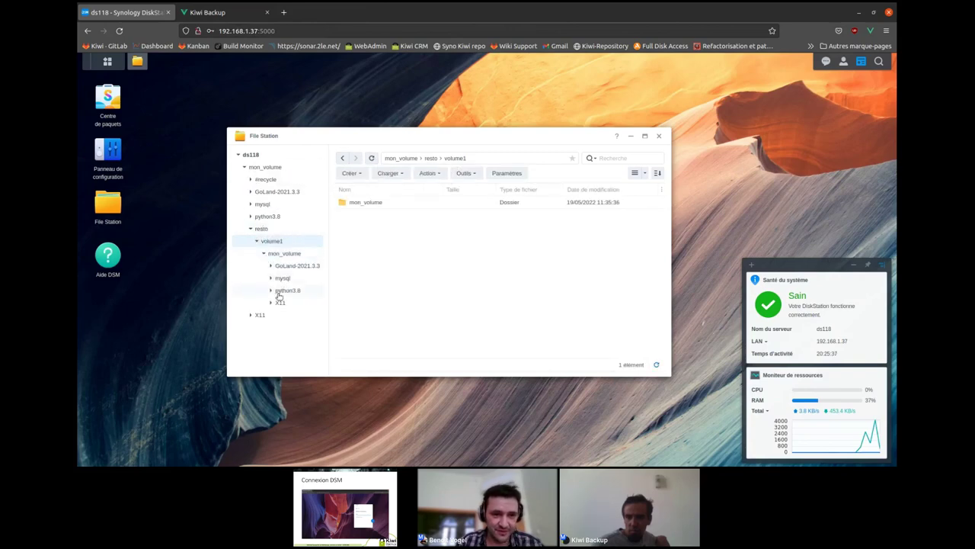
left_click(287, 256)
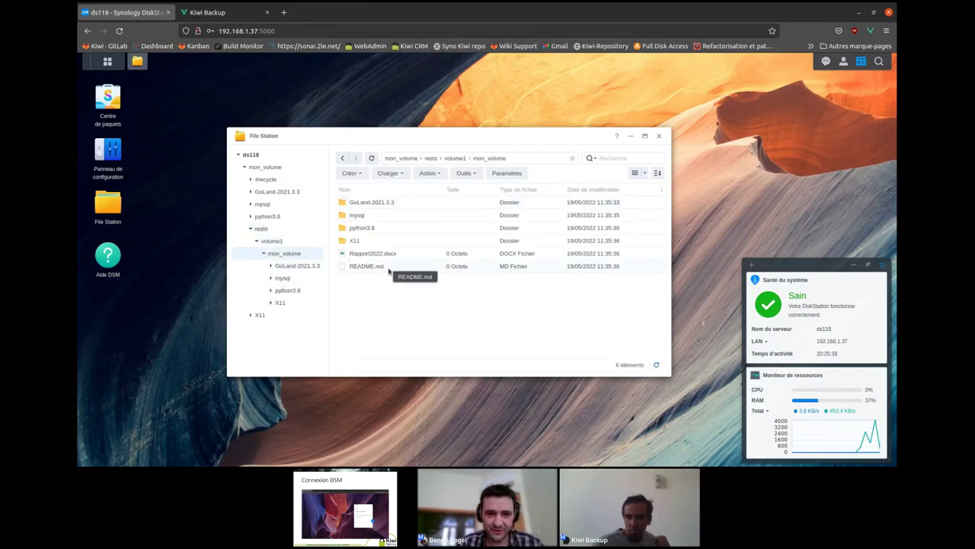
left_click(415, 253)
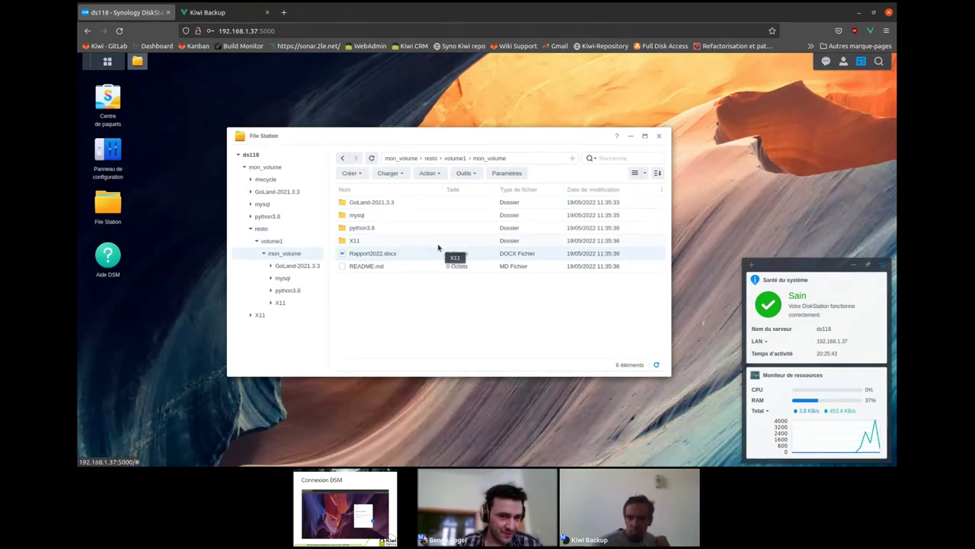
left_click(238, 14)
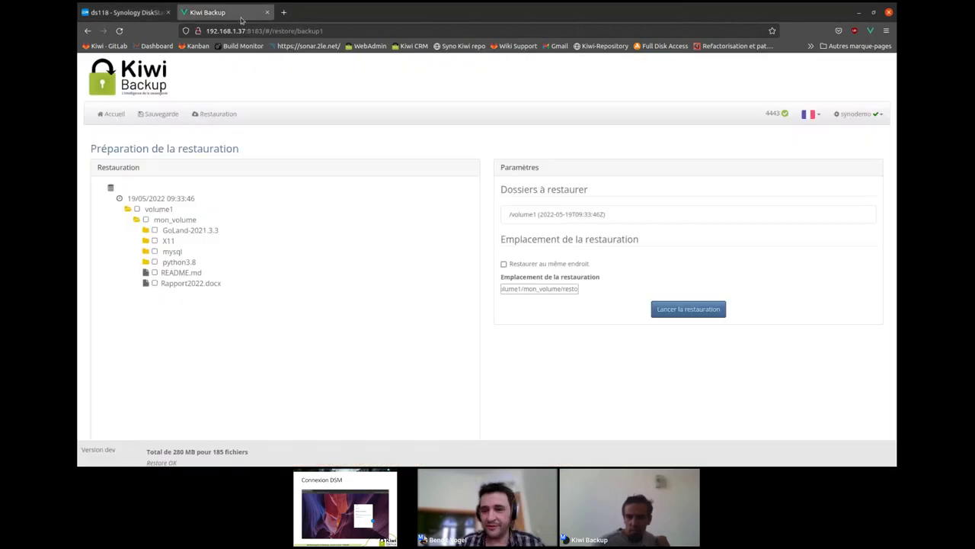